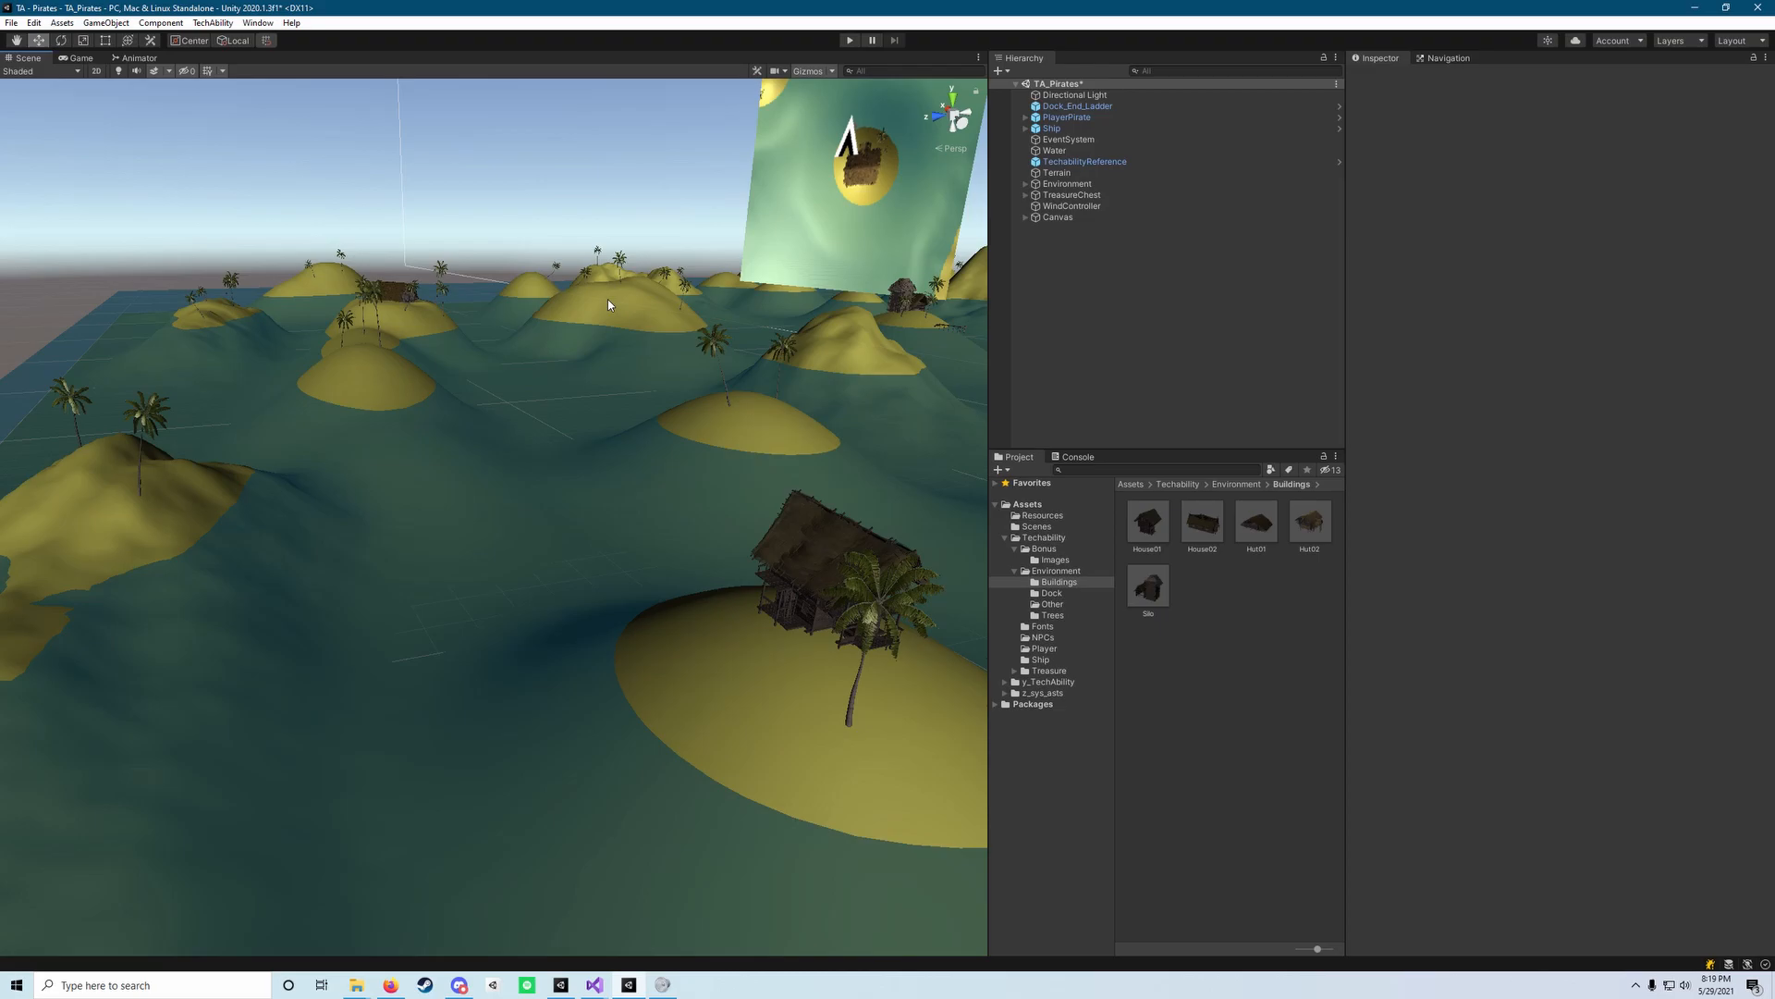
Step: Toggle the Terrain object's Static setting off and back on
{"action": "left_click", "coordinate": [595, 303]}
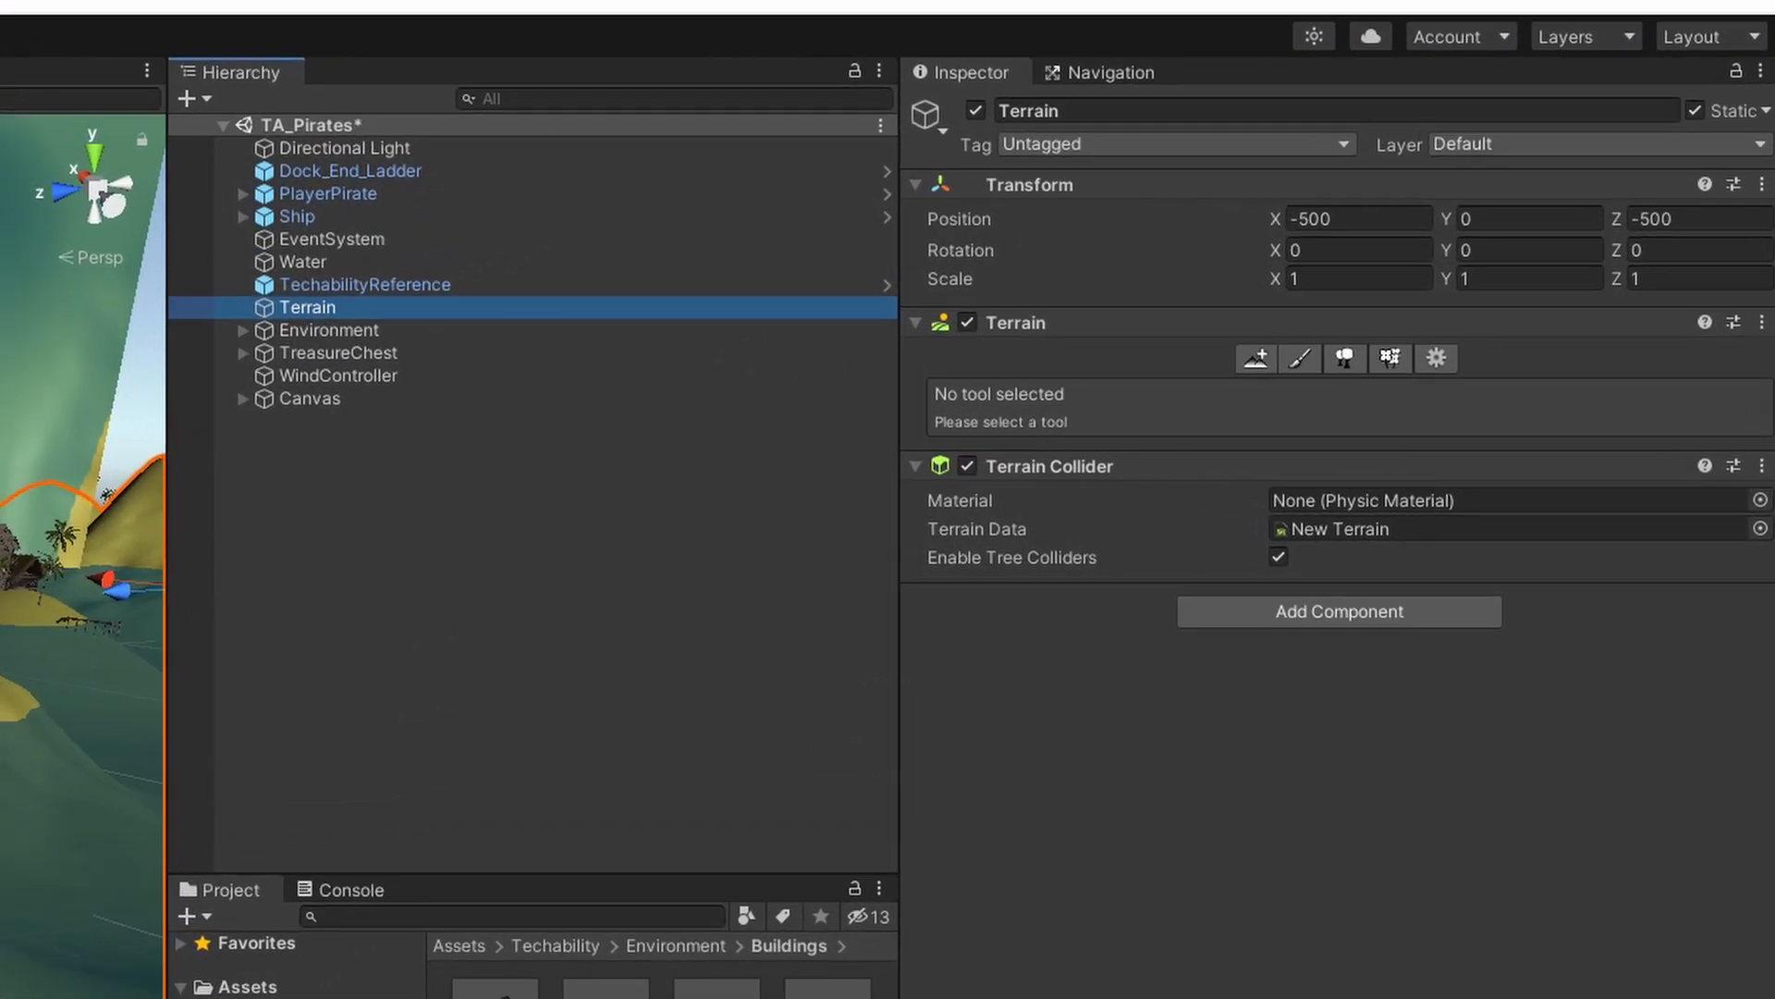
{"action": "left_click", "coordinate": [304, 262]}
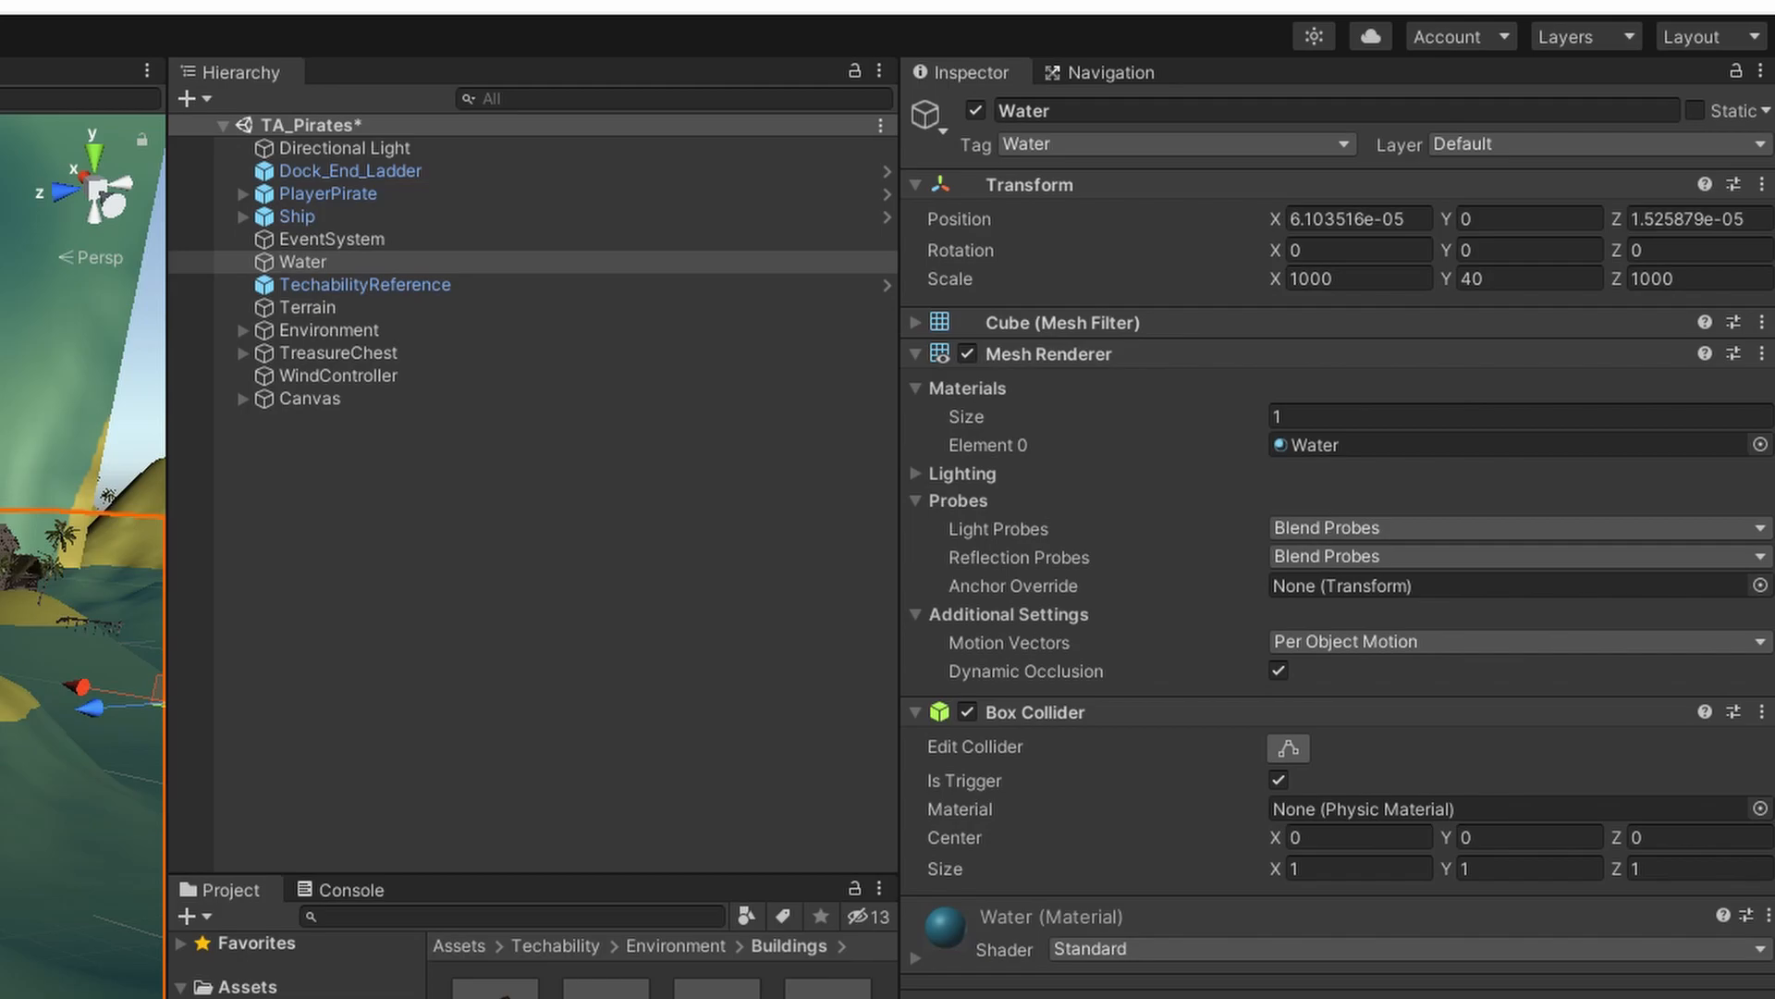
{"action": "left_click", "coordinate": [359, 303]}
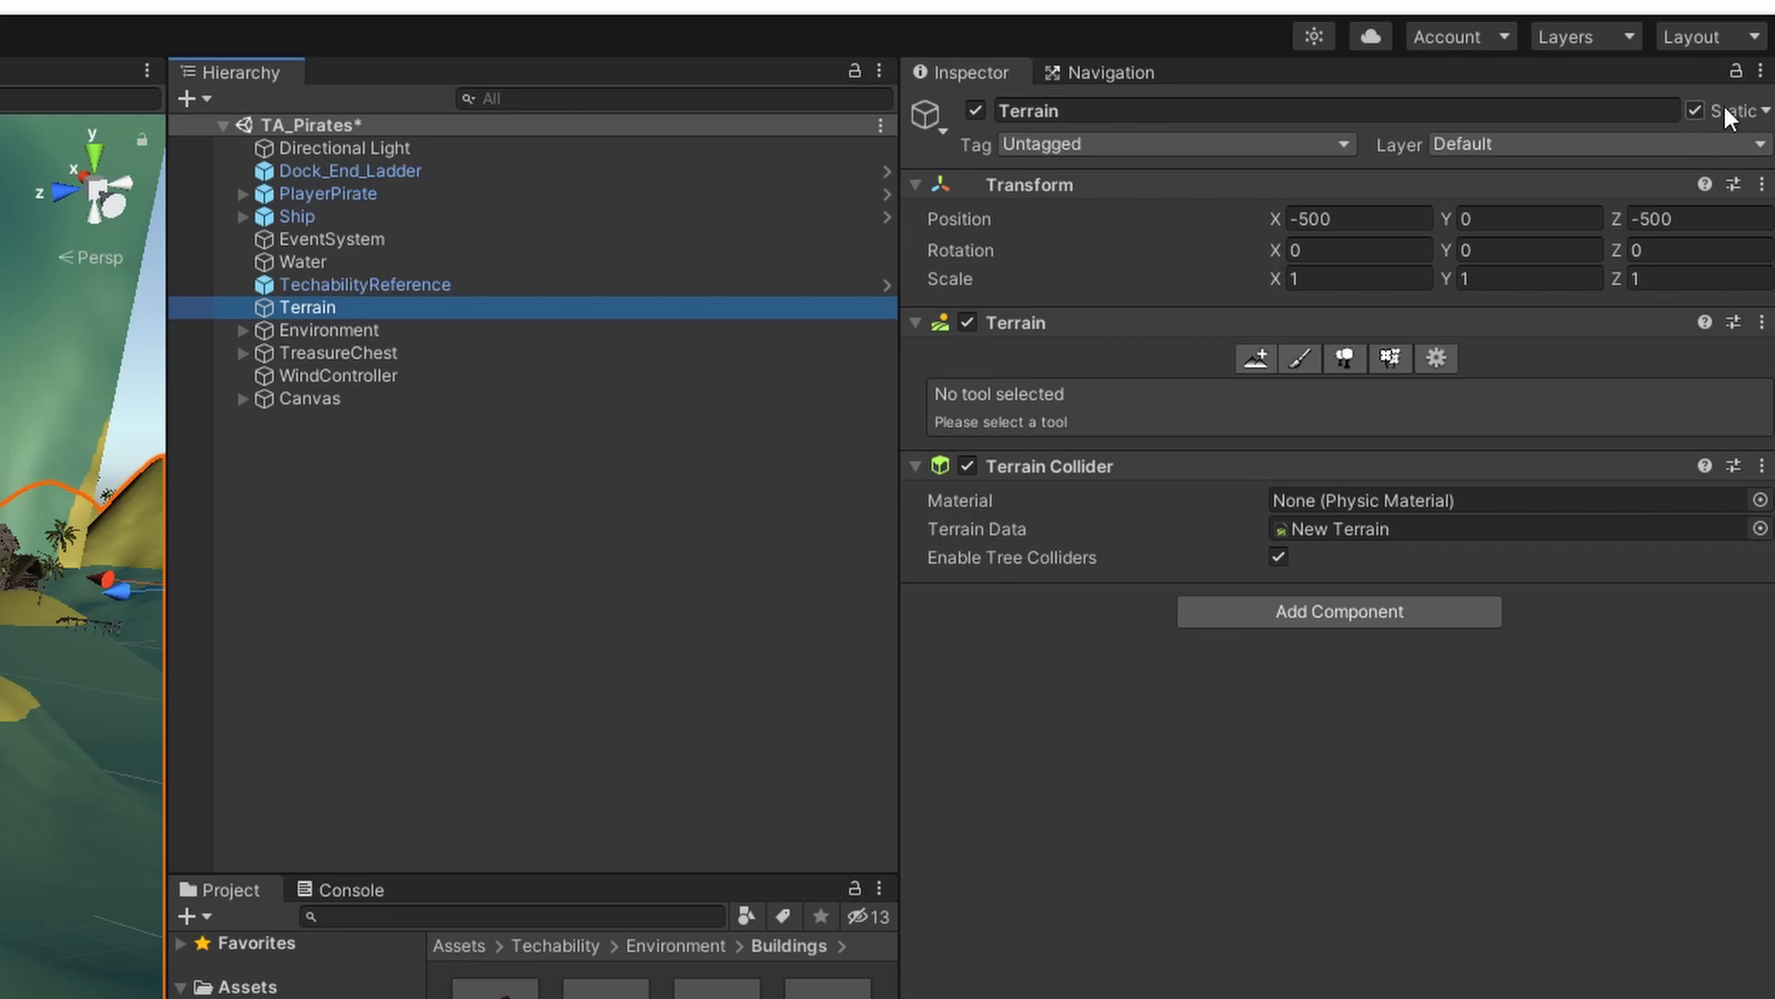
{"action": "left_click", "coordinate": [1696, 111]}
{"action": "left_click", "coordinate": [1696, 111]}
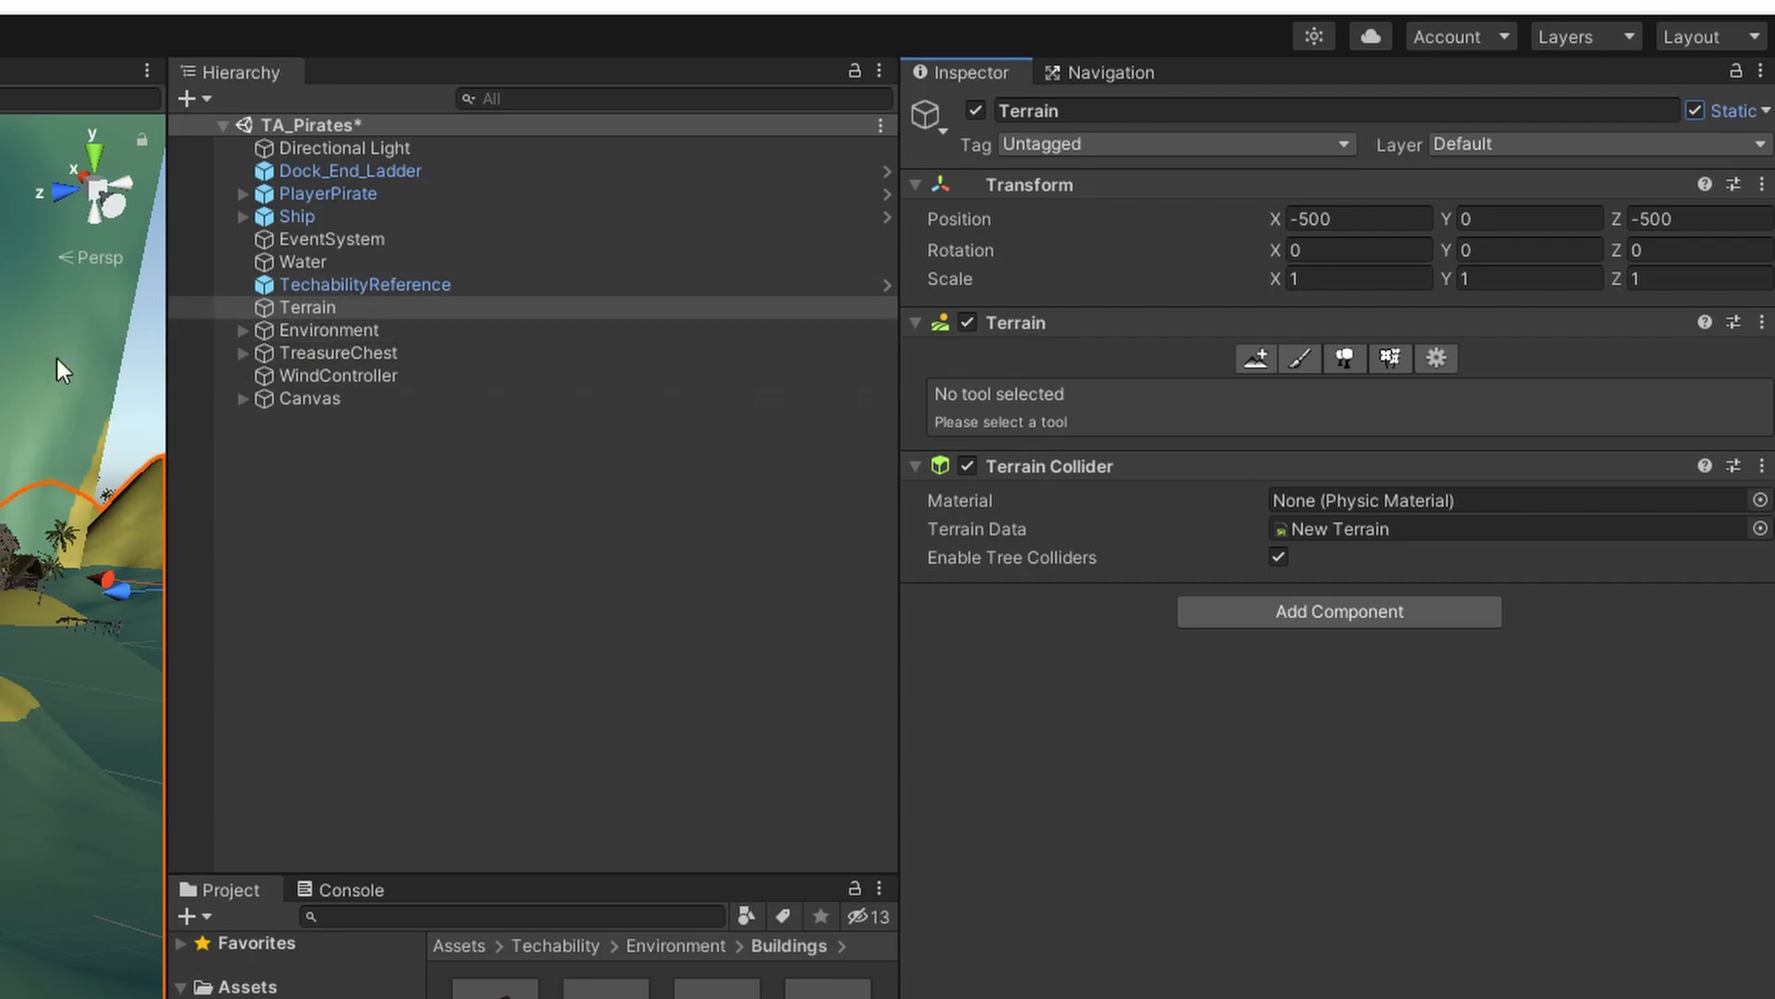
Step: Mark the Water object as Static
{"action": "left_click", "coordinate": [335, 260]}
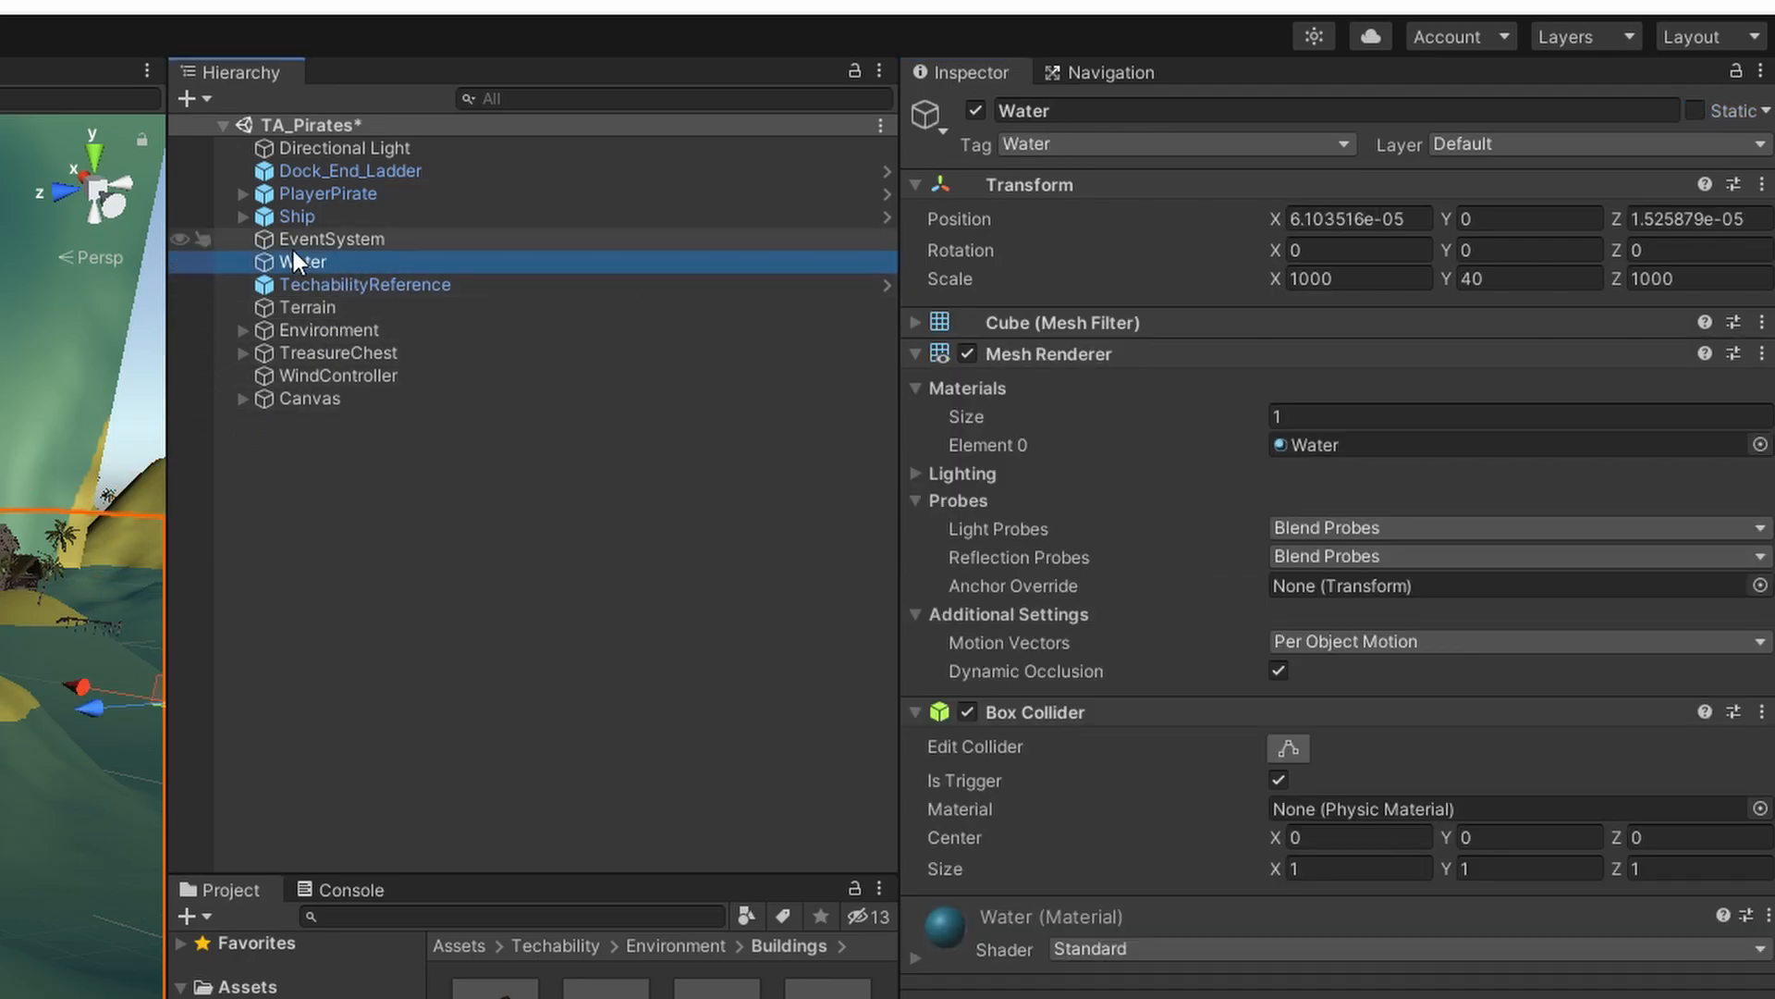
{"action": "left_click", "coordinate": [1695, 111]}
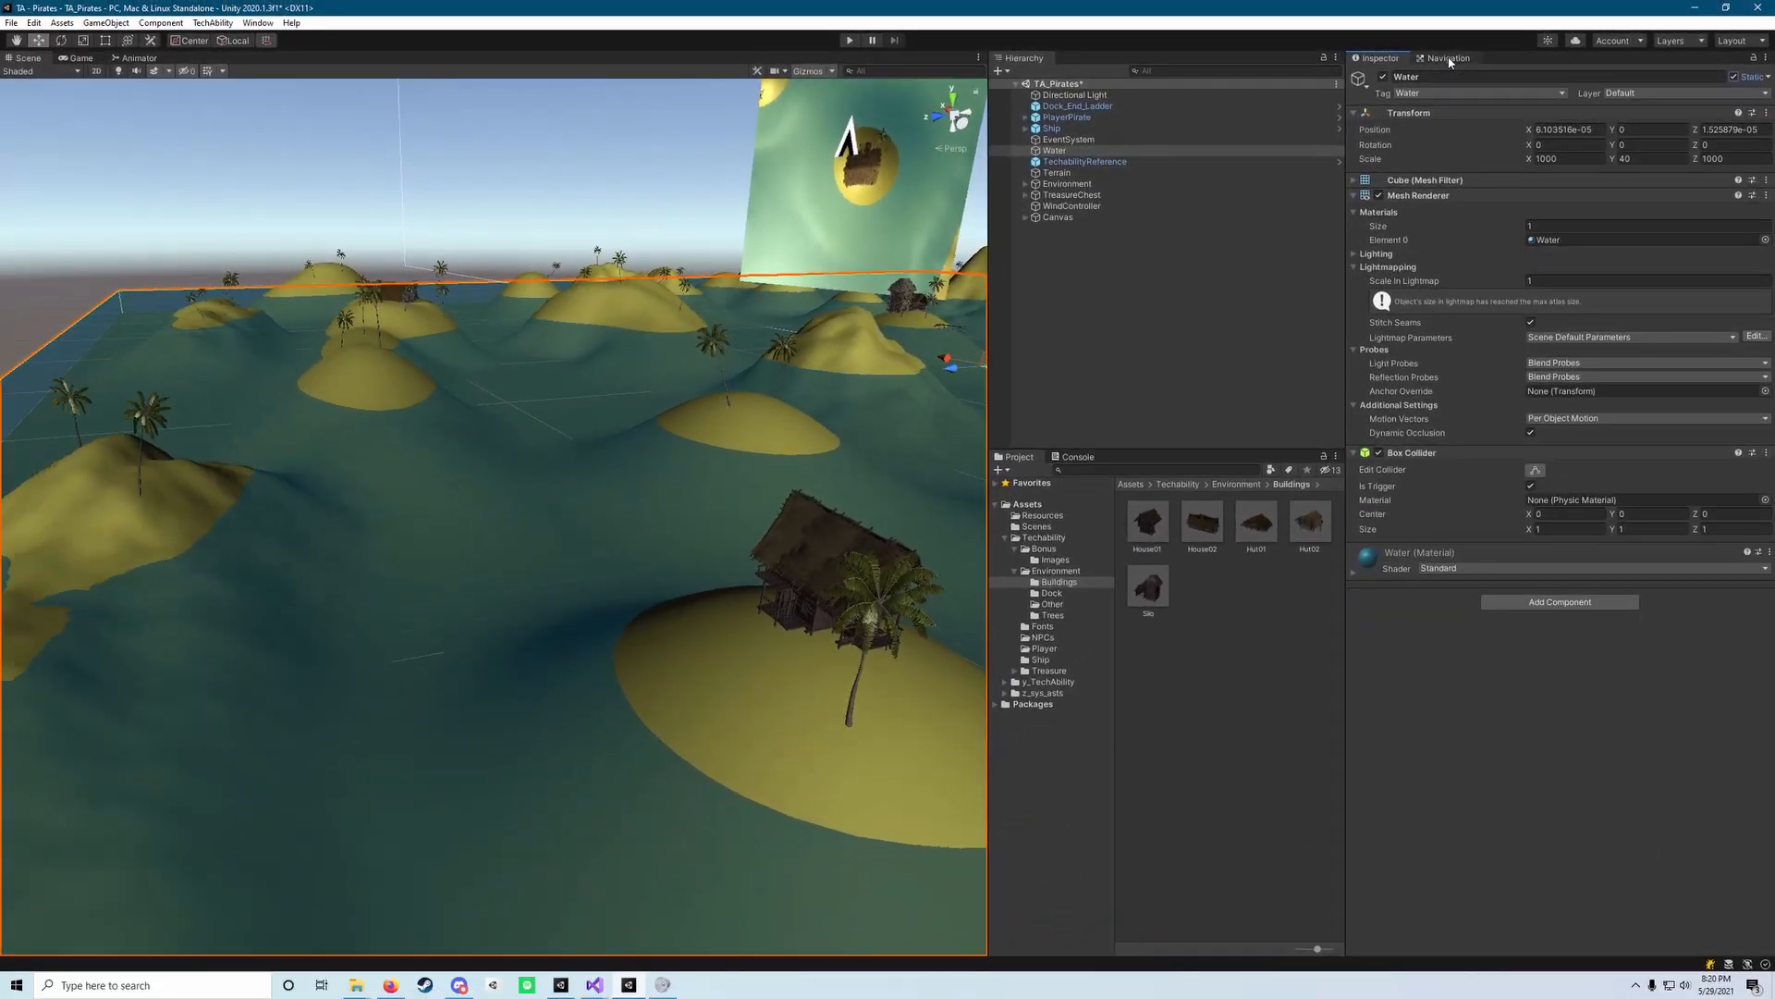
{"action": "right_click_drag", "start_coordinate": [700, 379], "coordinate": [678, 376]}
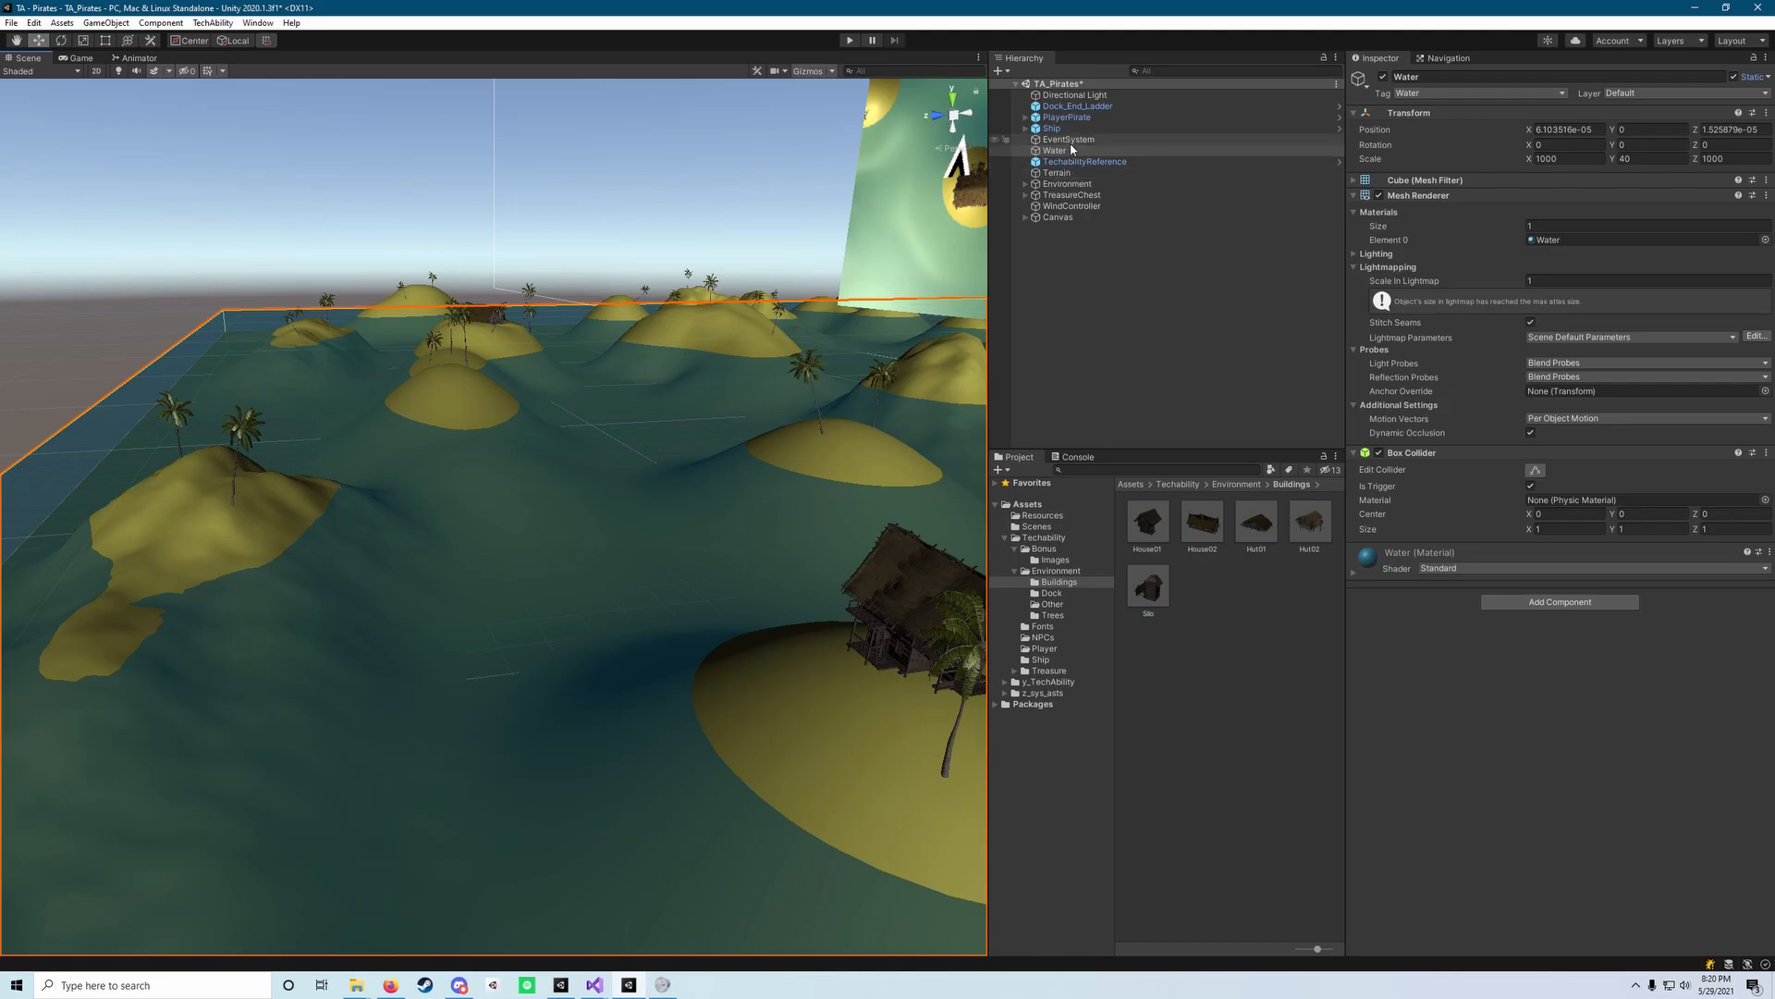
Step: Bring up the AI Navigation settings and set the Water object's navigation area to Not Walkable
{"action": "left_click", "coordinate": [247, 23]}
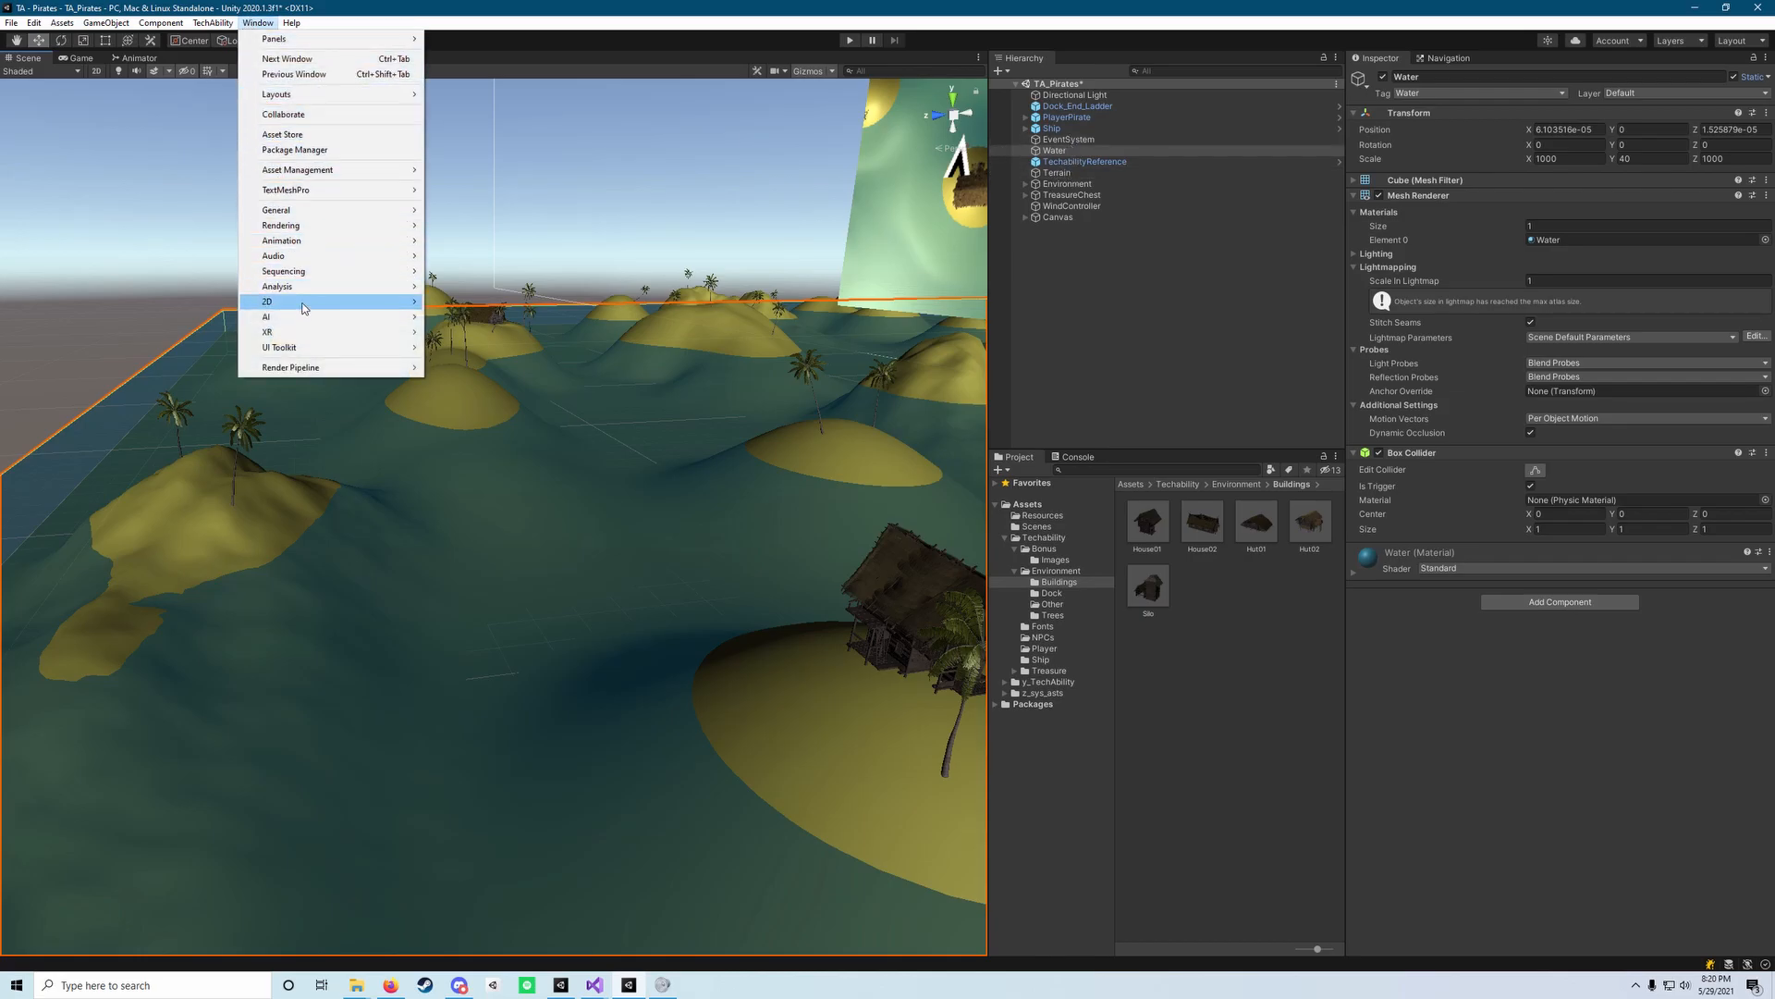
{"action": "mouse_move", "coordinate": [299, 324]}
{"action": "left_click", "coordinate": [463, 317]}
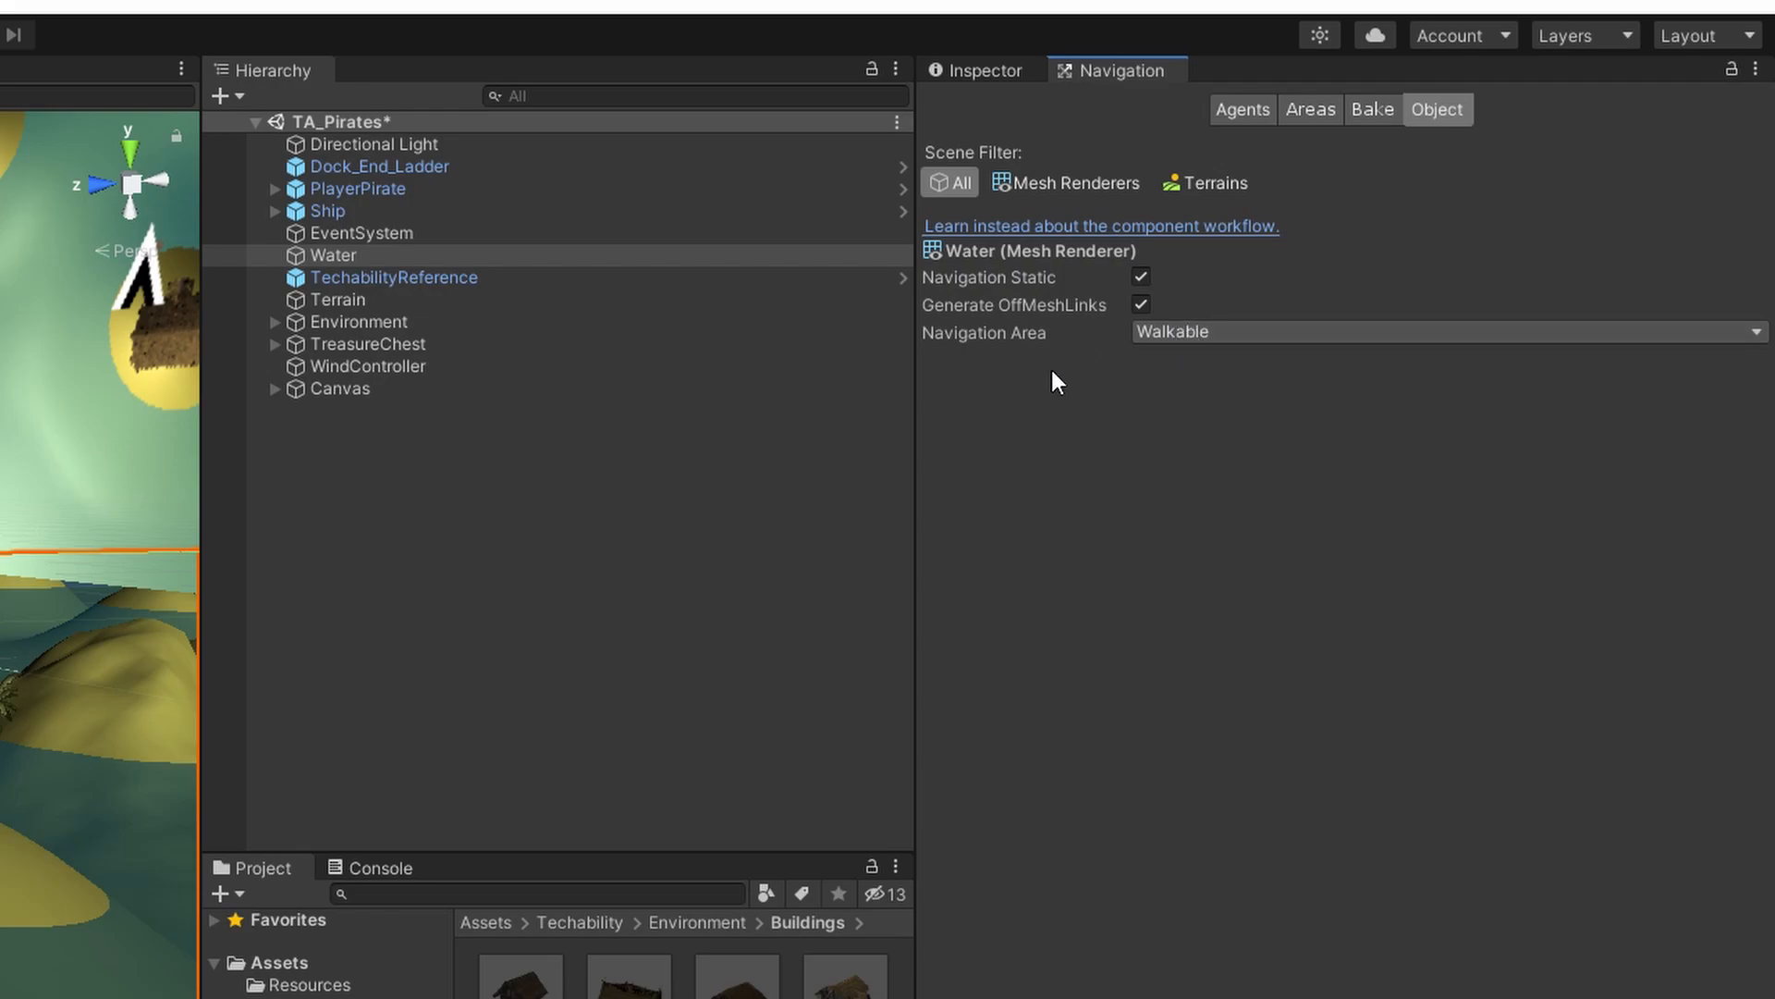
{"action": "left_click", "coordinate": [1256, 333]}
{"action": "left_click", "coordinate": [1263, 392]}
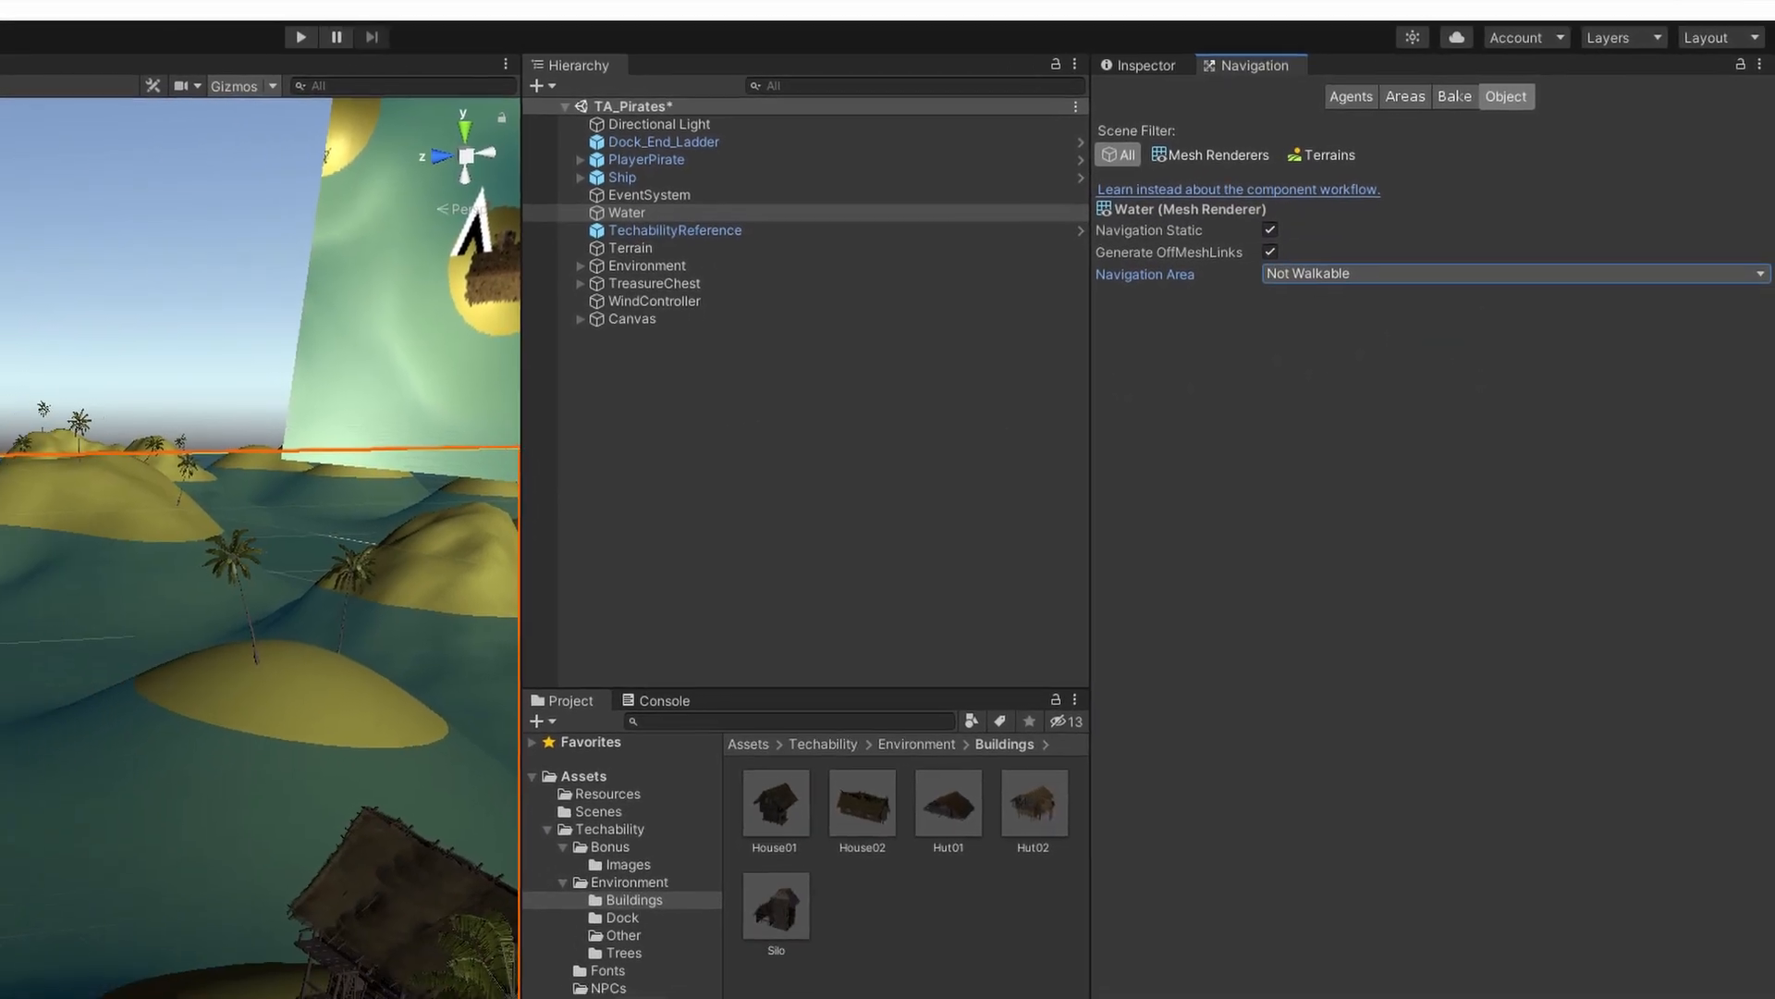
Step: Set the Terrain object's navigation area to Walkable
{"action": "right_click_drag", "start_coordinate": [19, 499], "coordinate": [240, 505]}
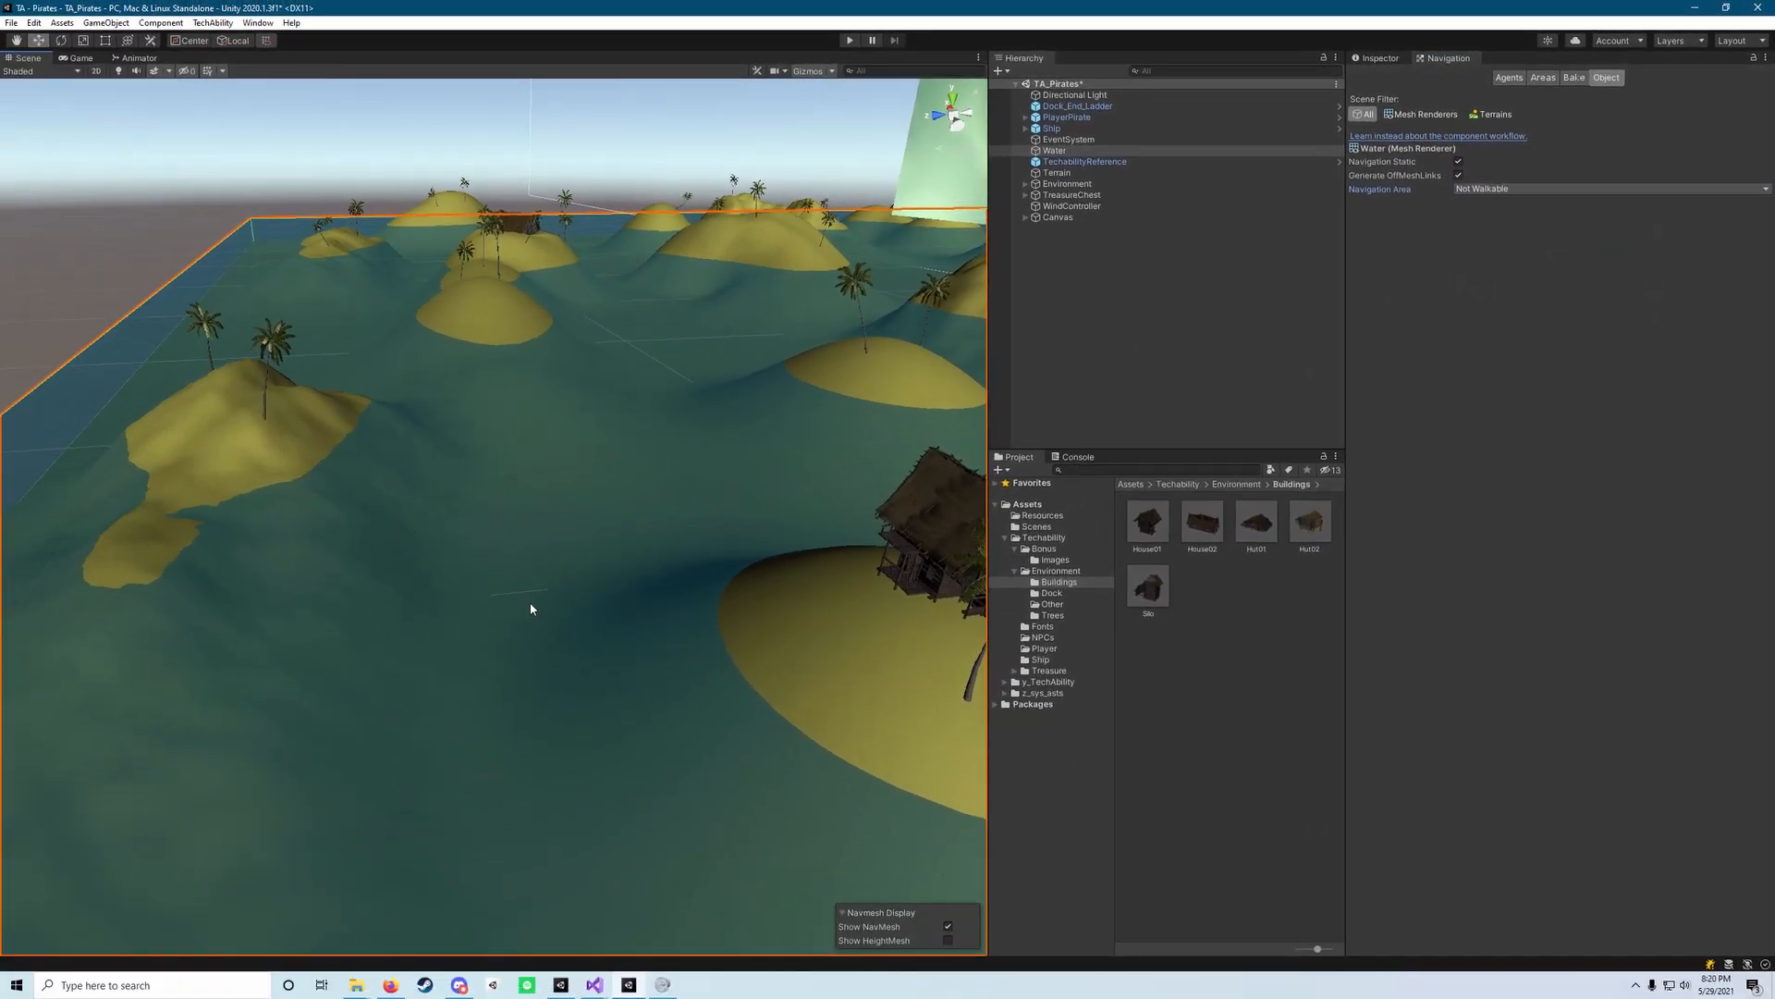
{"action": "right_click_drag", "start_coordinate": [634, 426], "coordinate": [579, 442]}
{"action": "right_click_drag", "start_coordinate": [425, 319], "coordinate": [562, 301]}
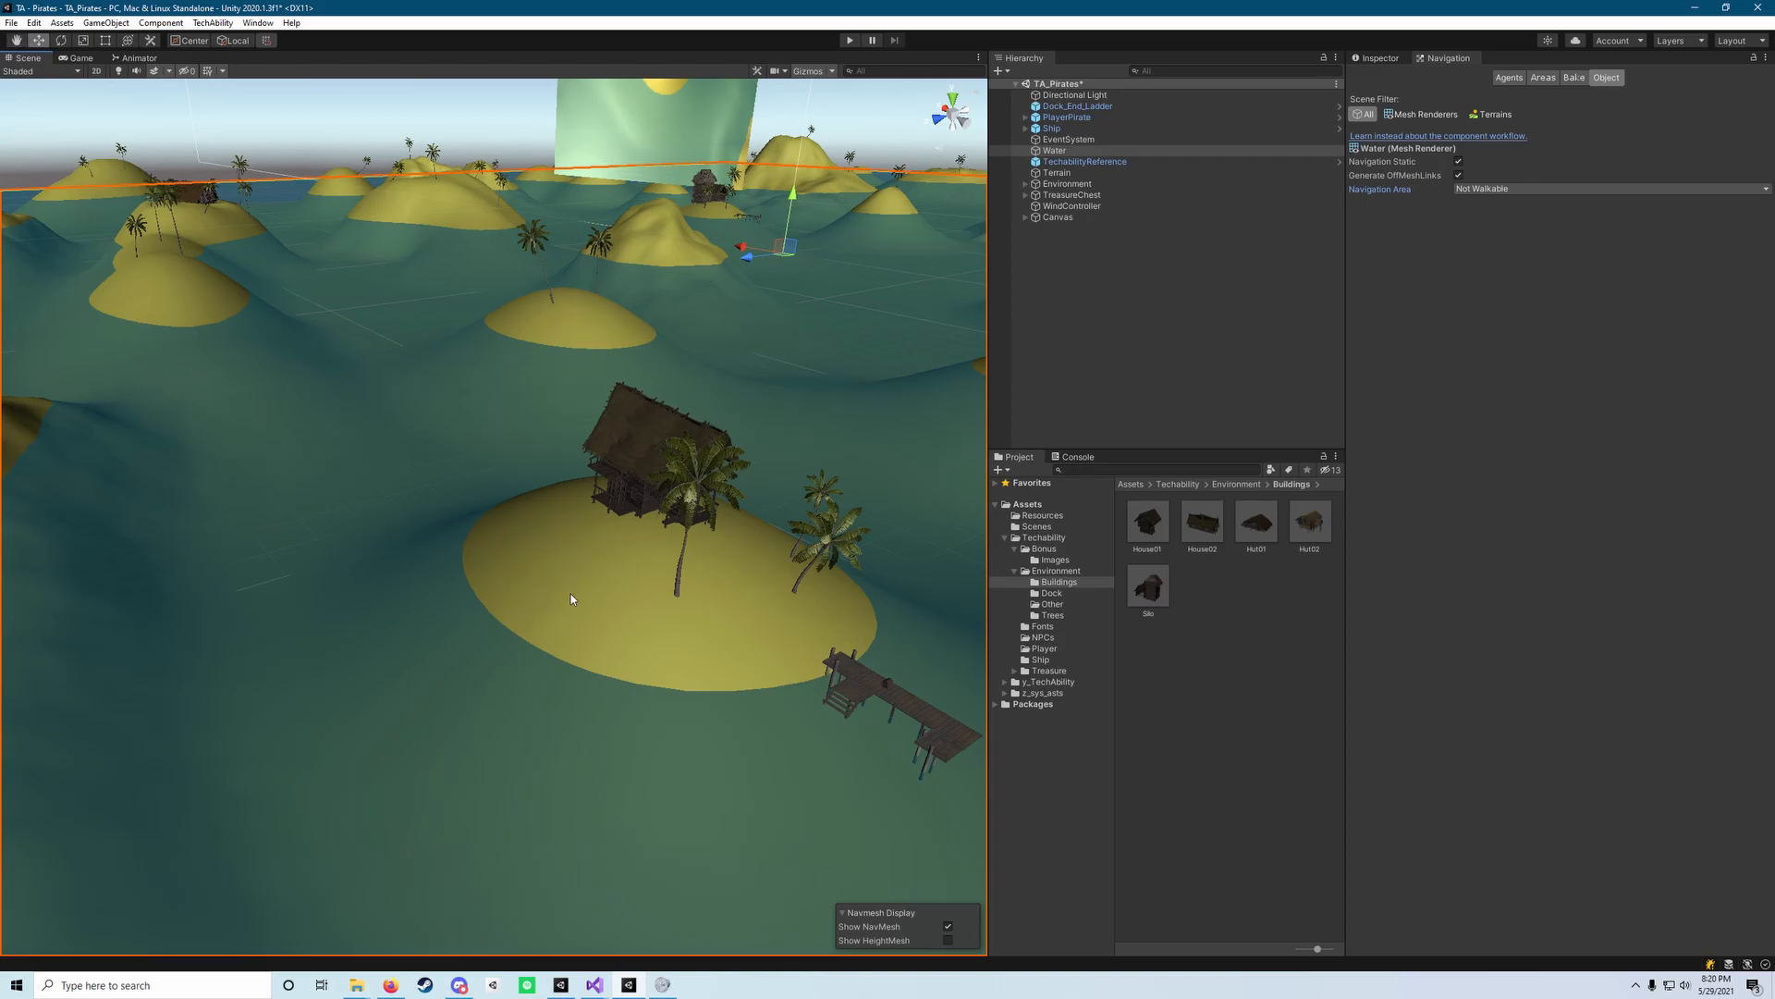
{"action": "left_click", "coordinate": [1056, 173]}
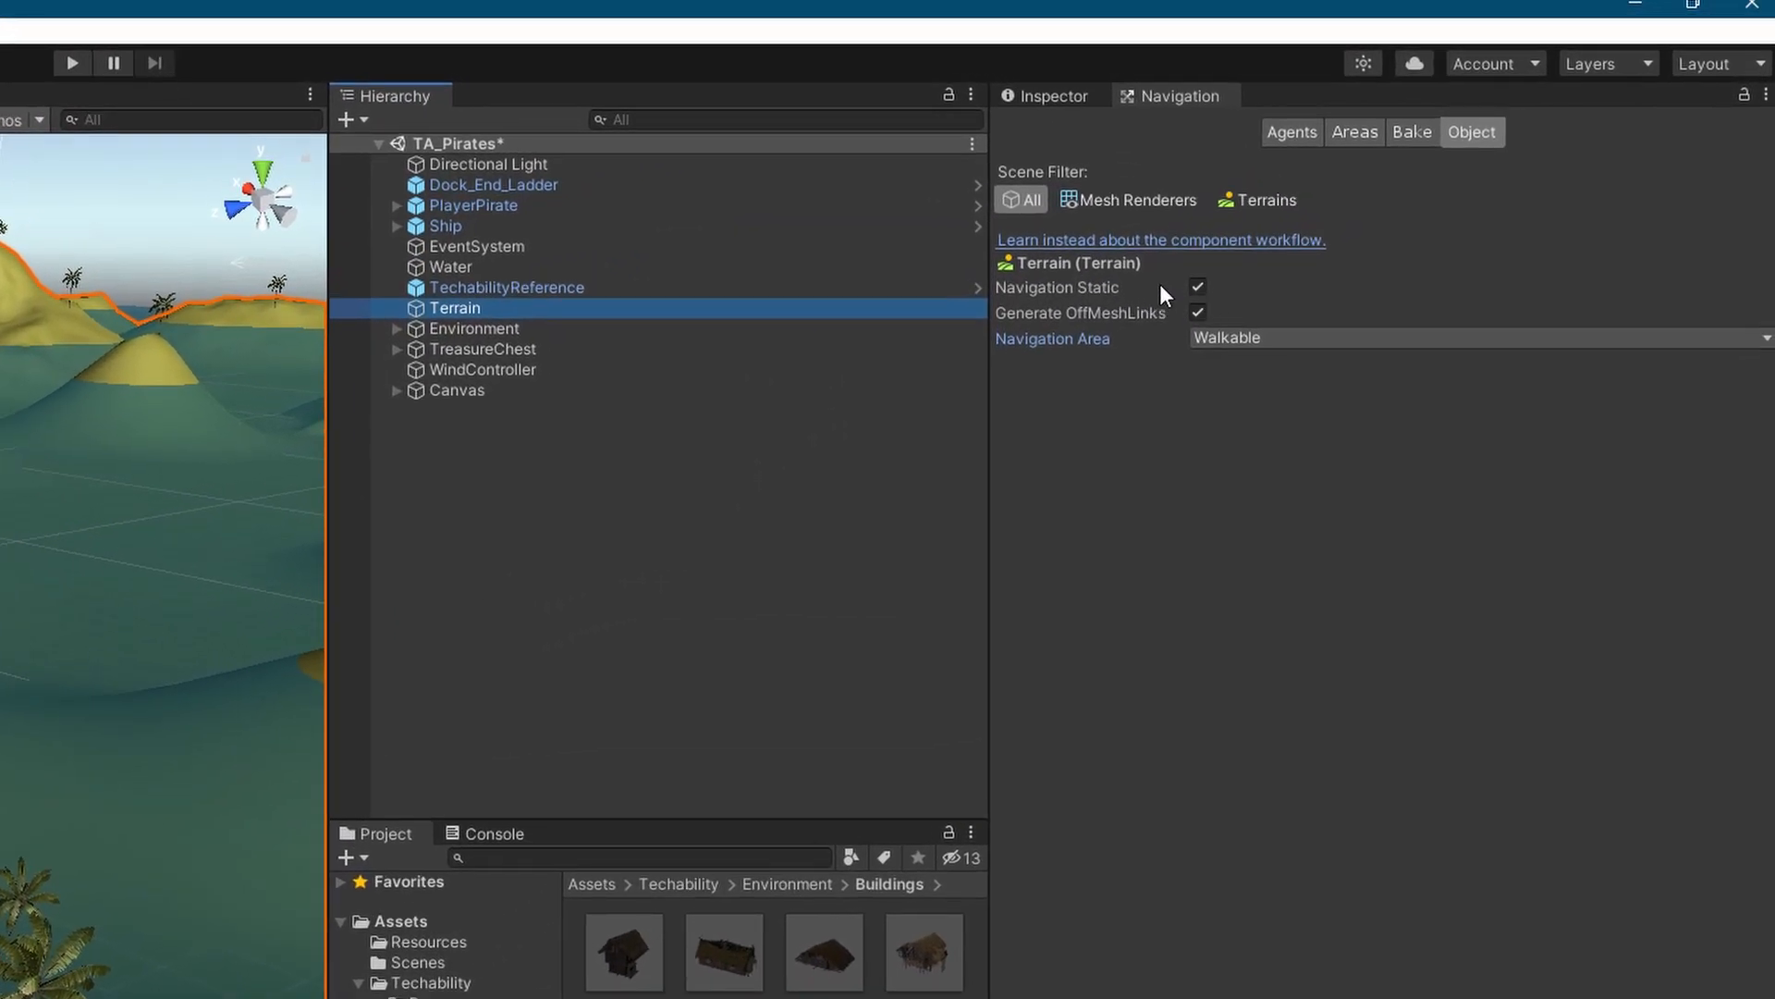
{"action": "left_click", "coordinate": [1260, 335]}
{"action": "left_click", "coordinate": [1265, 359]}
Step: Bake the scene's NavMesh with a max slope of 60 degrees
{"action": "left_click", "coordinate": [1411, 134]}
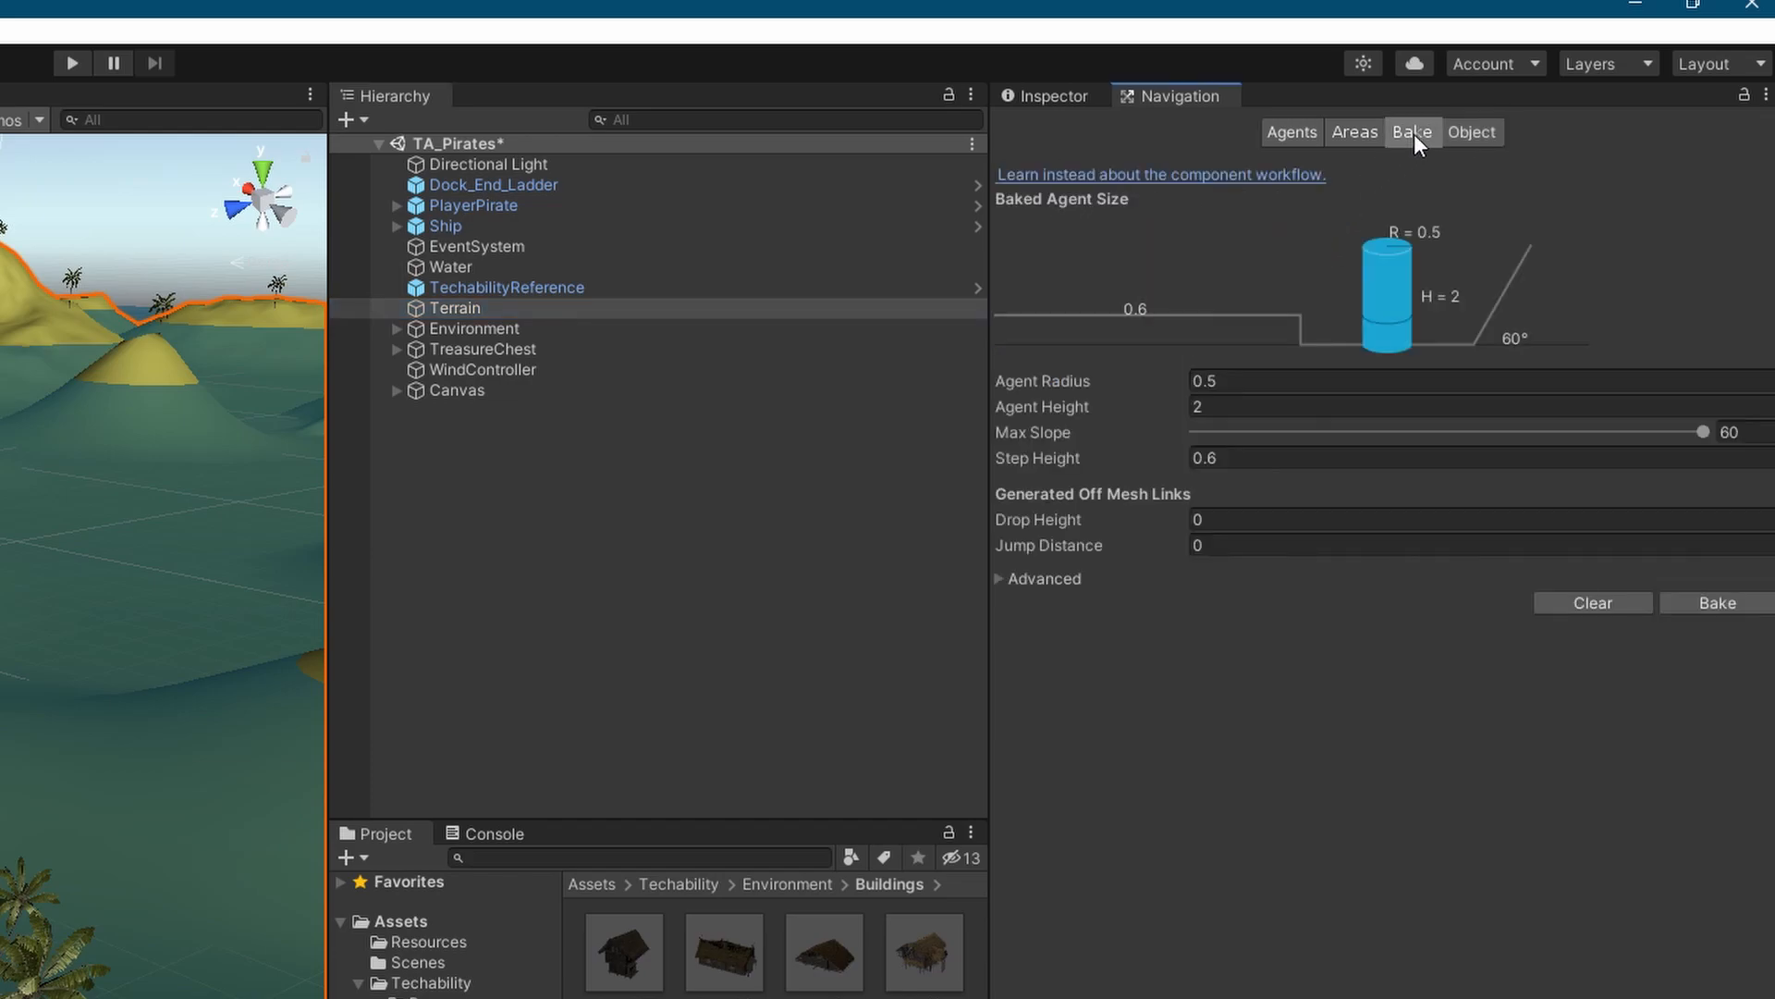
{"action": "right_click_drag", "start_coordinate": [138, 518], "coordinate": [166, 361]}
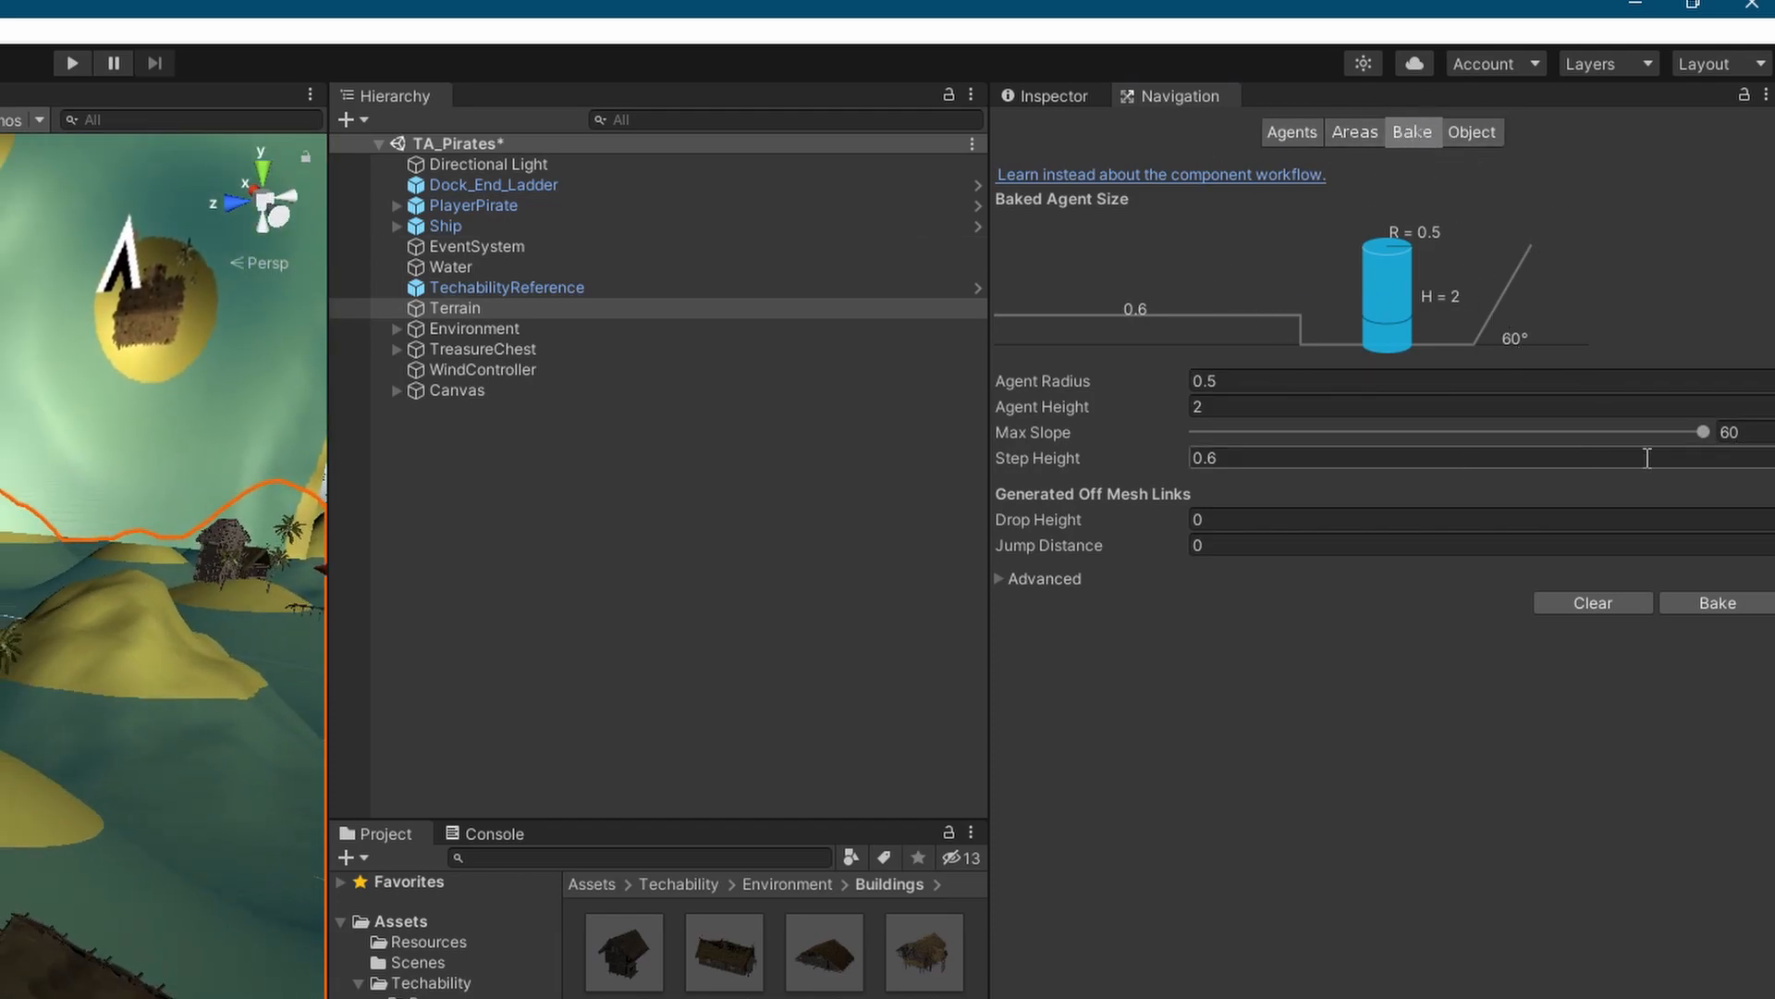
{"action": "left_click", "coordinate": [1704, 434]}
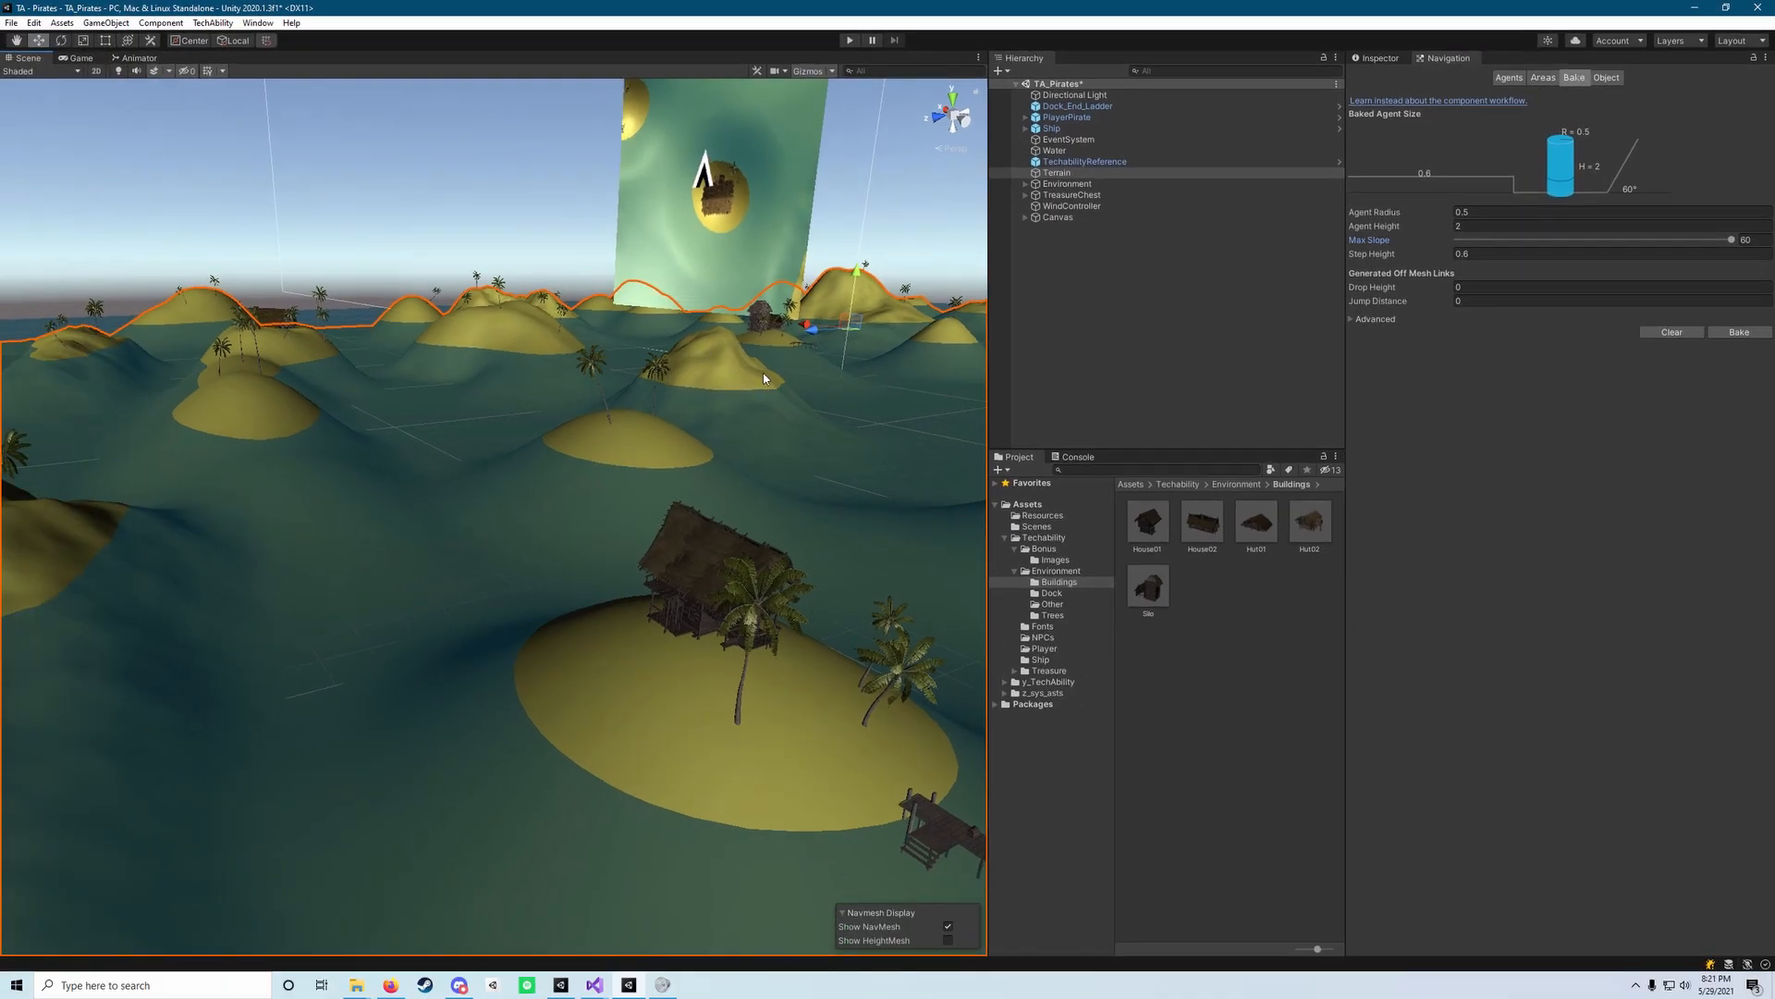
{"action": "right_click_drag", "start_coordinate": [645, 415], "coordinate": [601, 427]}
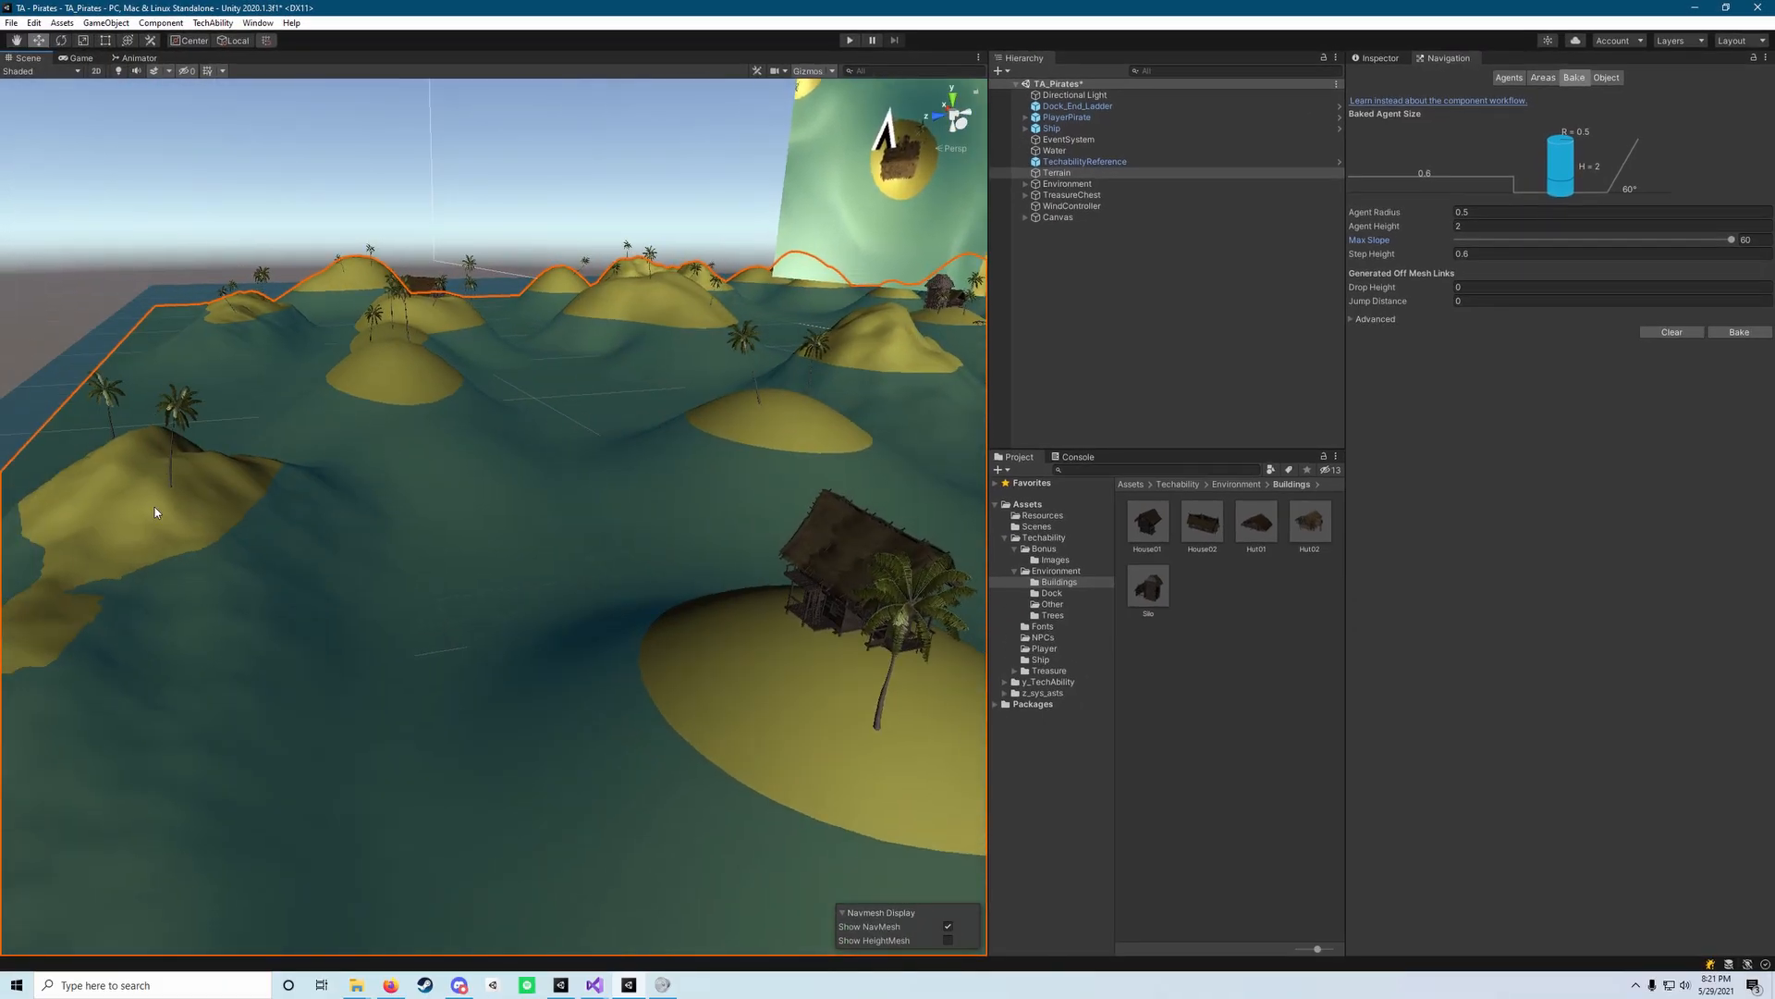
{"action": "right_click_drag", "start_coordinate": [464, 302], "coordinate": [852, 425]}
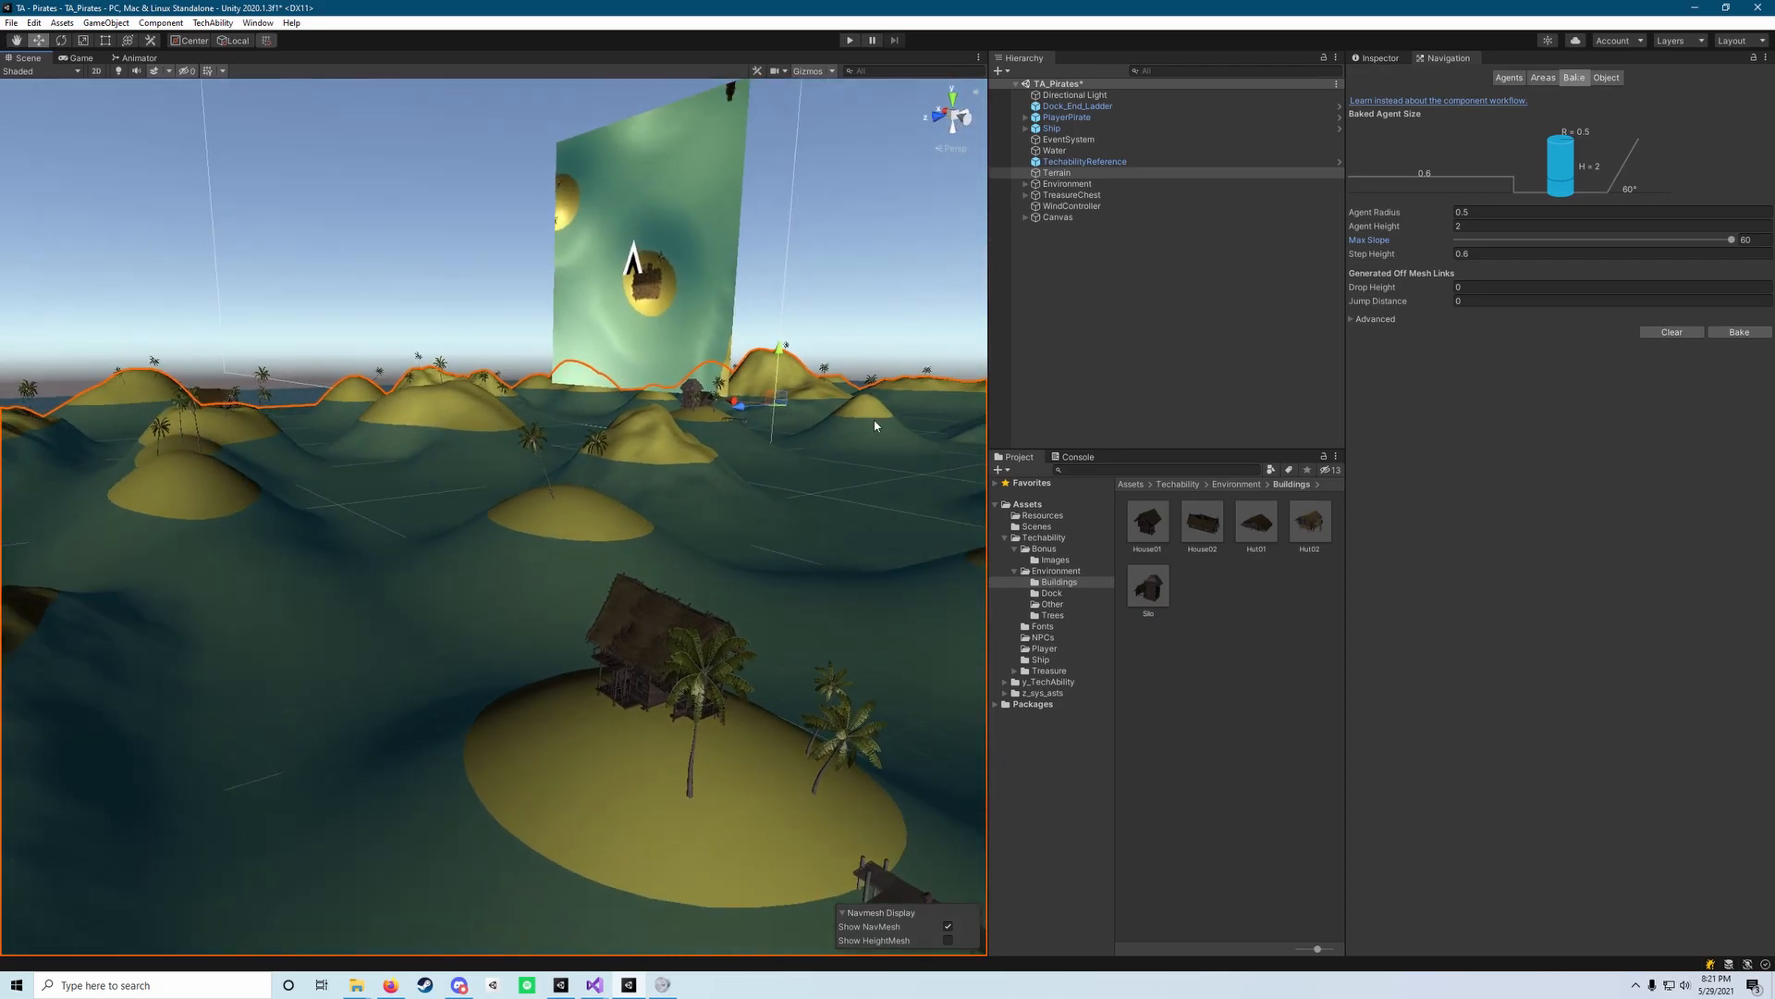
{"action": "left_click", "coordinate": [1751, 335]}
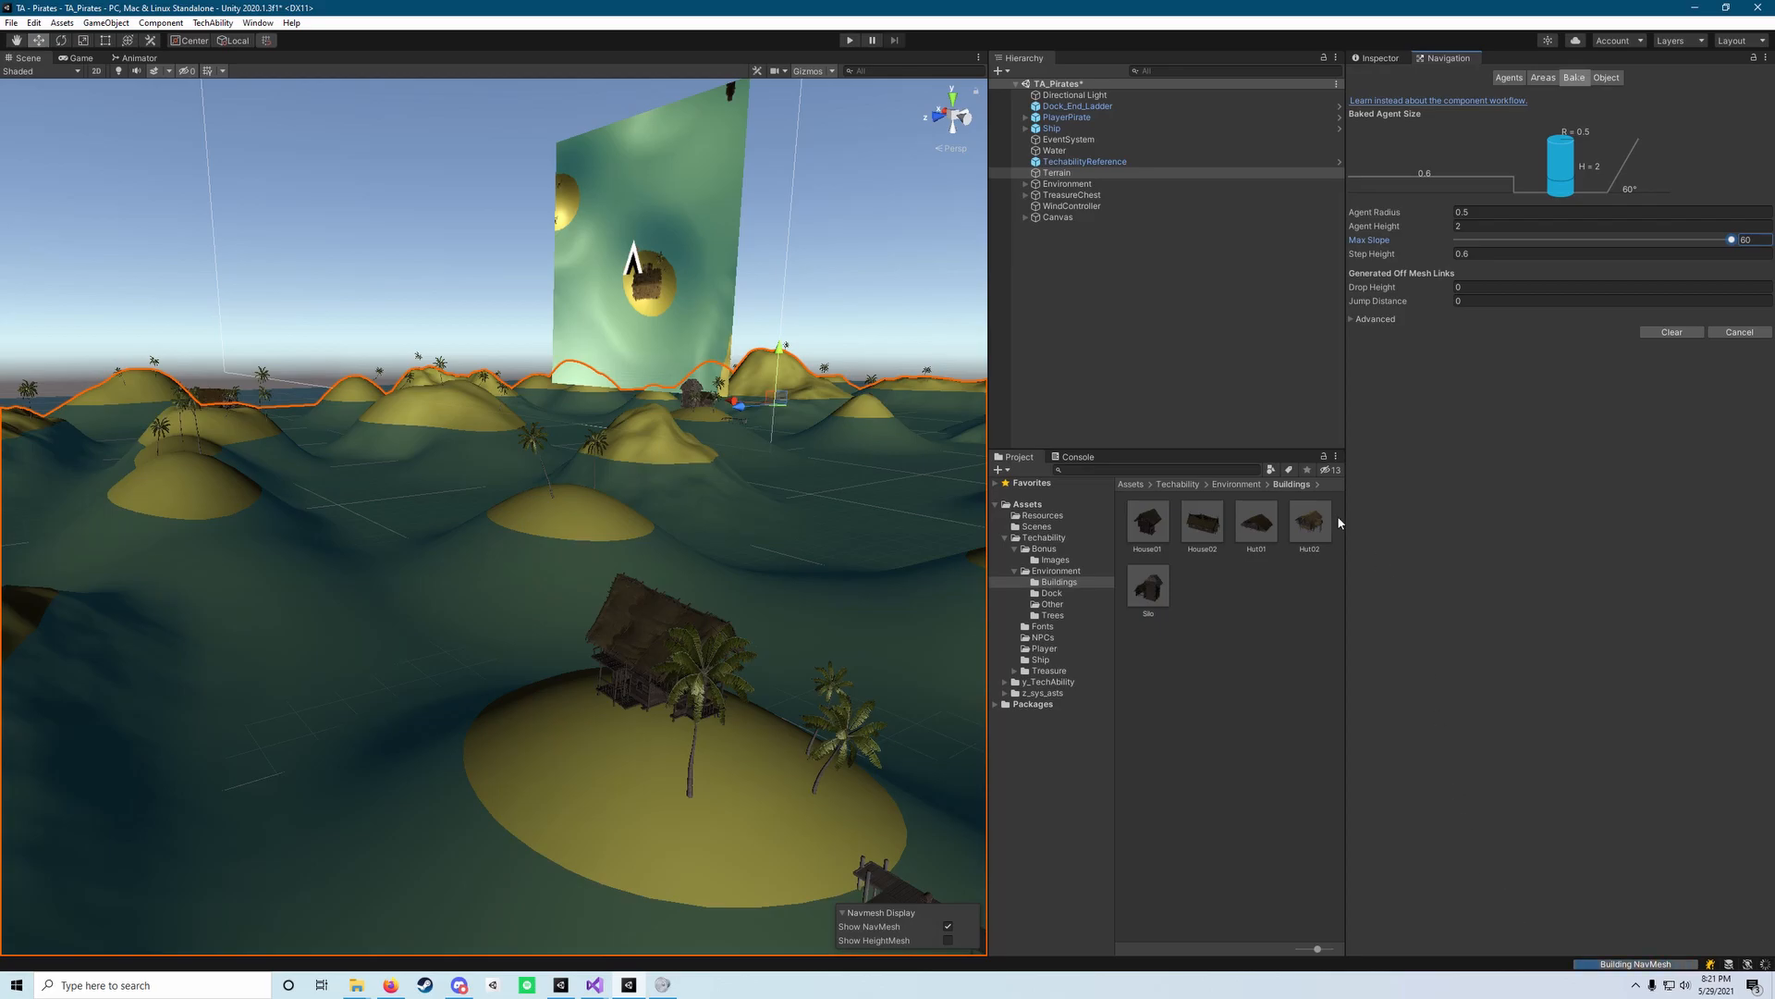
Step: Go to the Techability NPCs asset folder and inspect the TA_DungeonSkeleton prefab's components
{"action": "left_click", "coordinate": [1043, 507]}
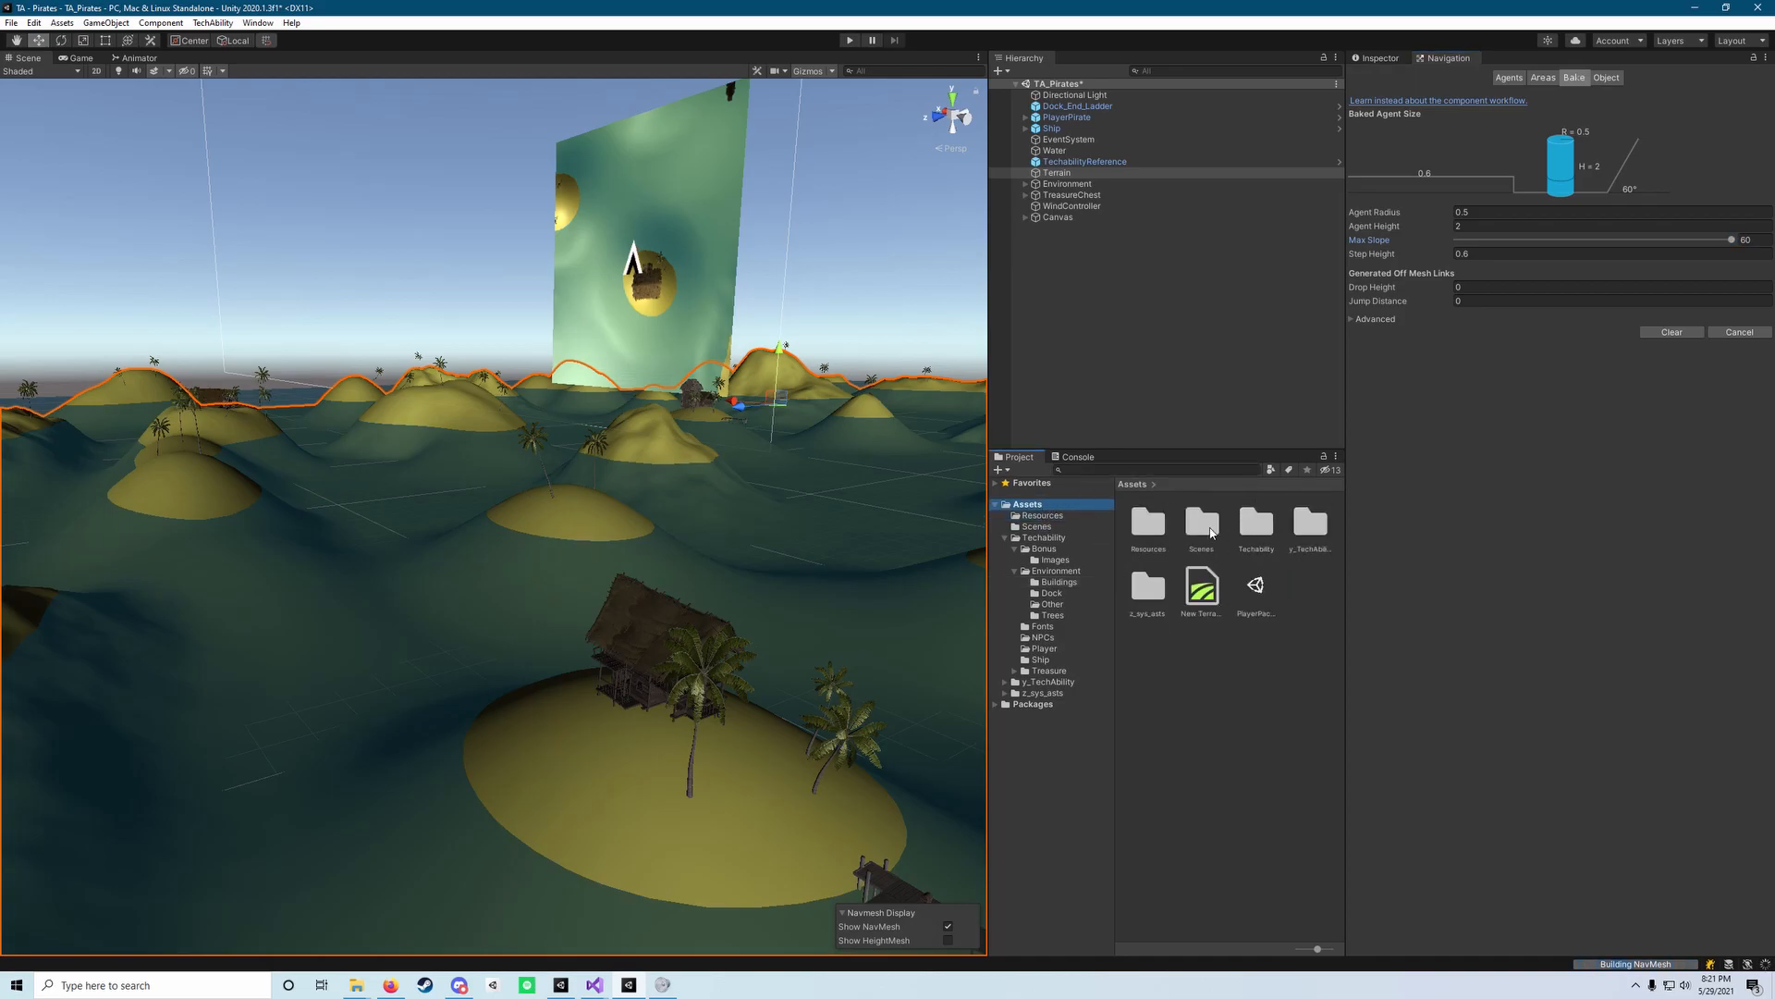
{"action": "left_click", "coordinate": [1193, 527]}
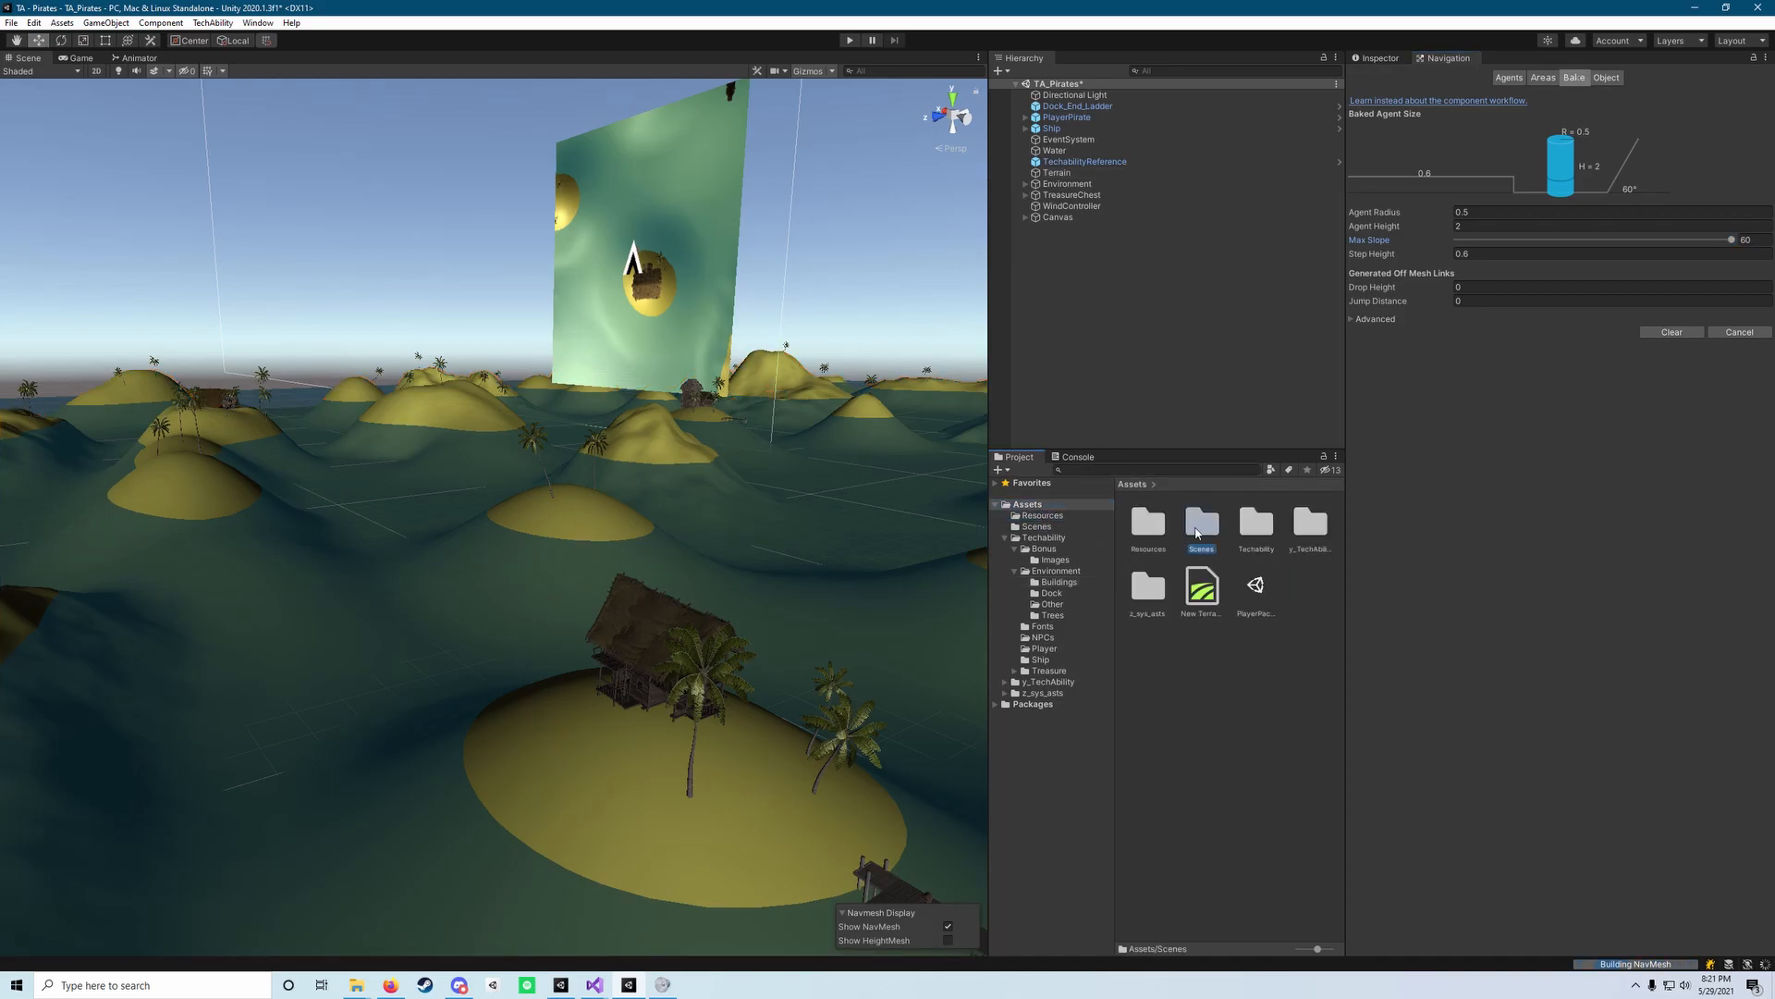
{"action": "double_click", "coordinate": [1265, 534]}
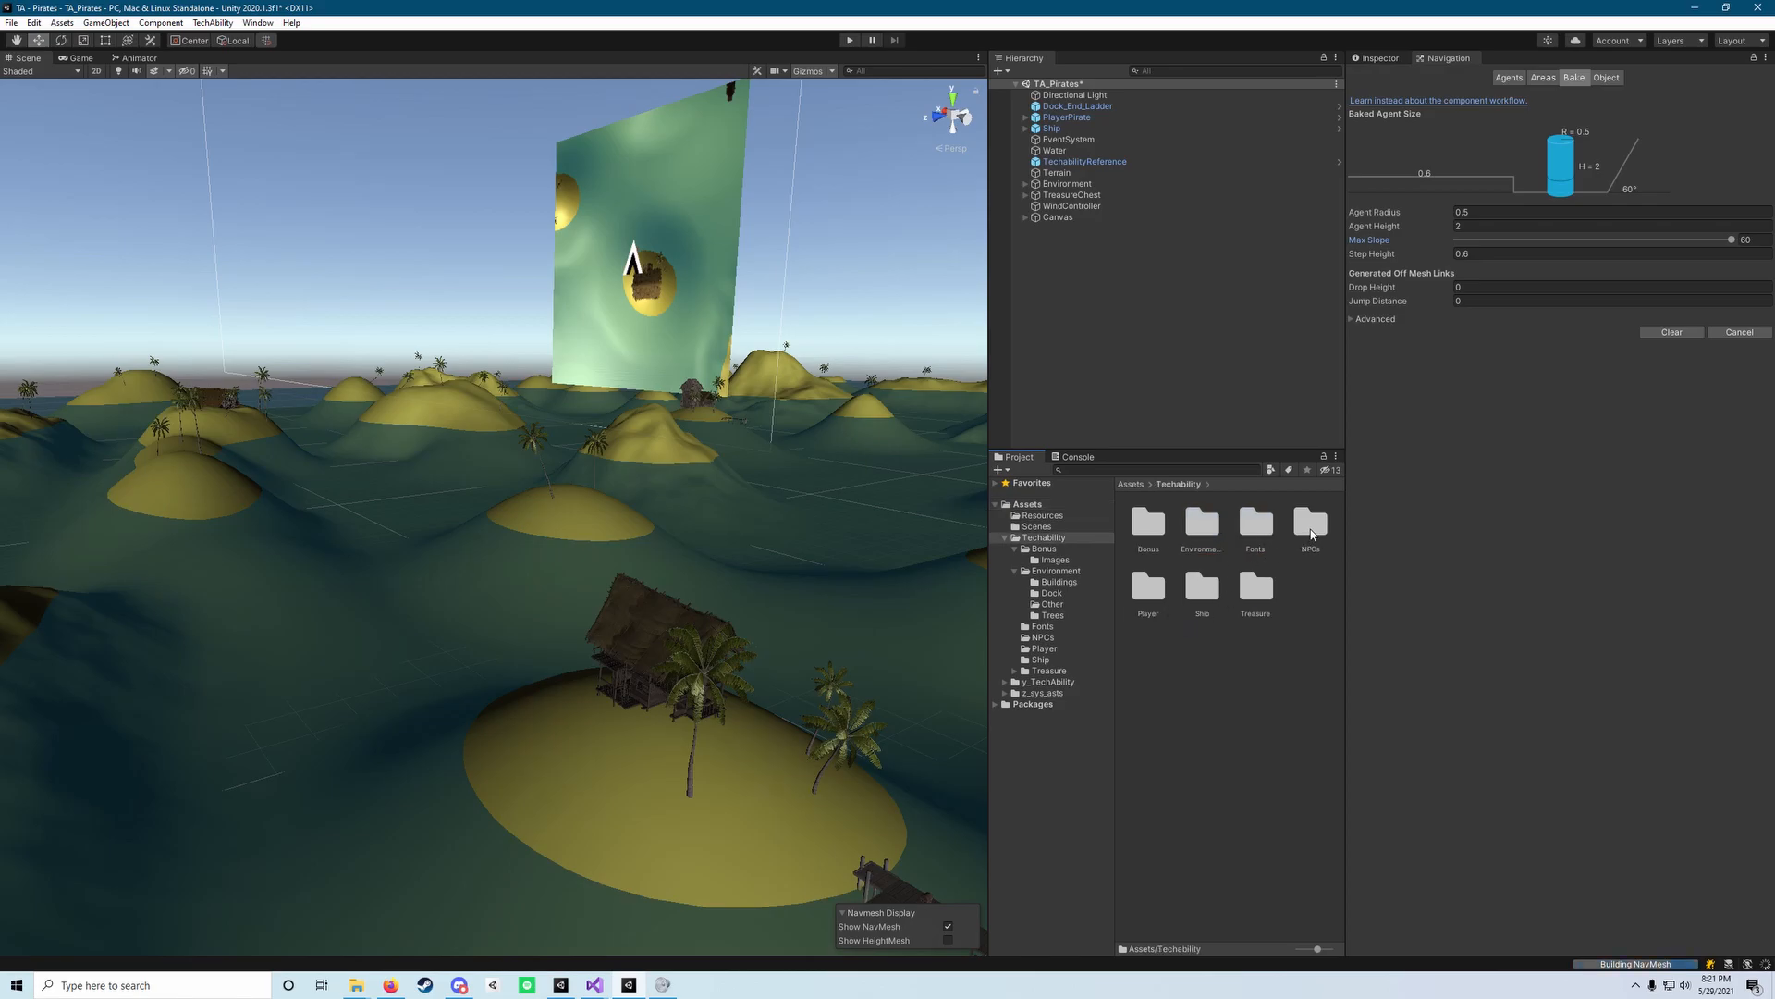
{"action": "double_click", "coordinate": [1310, 527]}
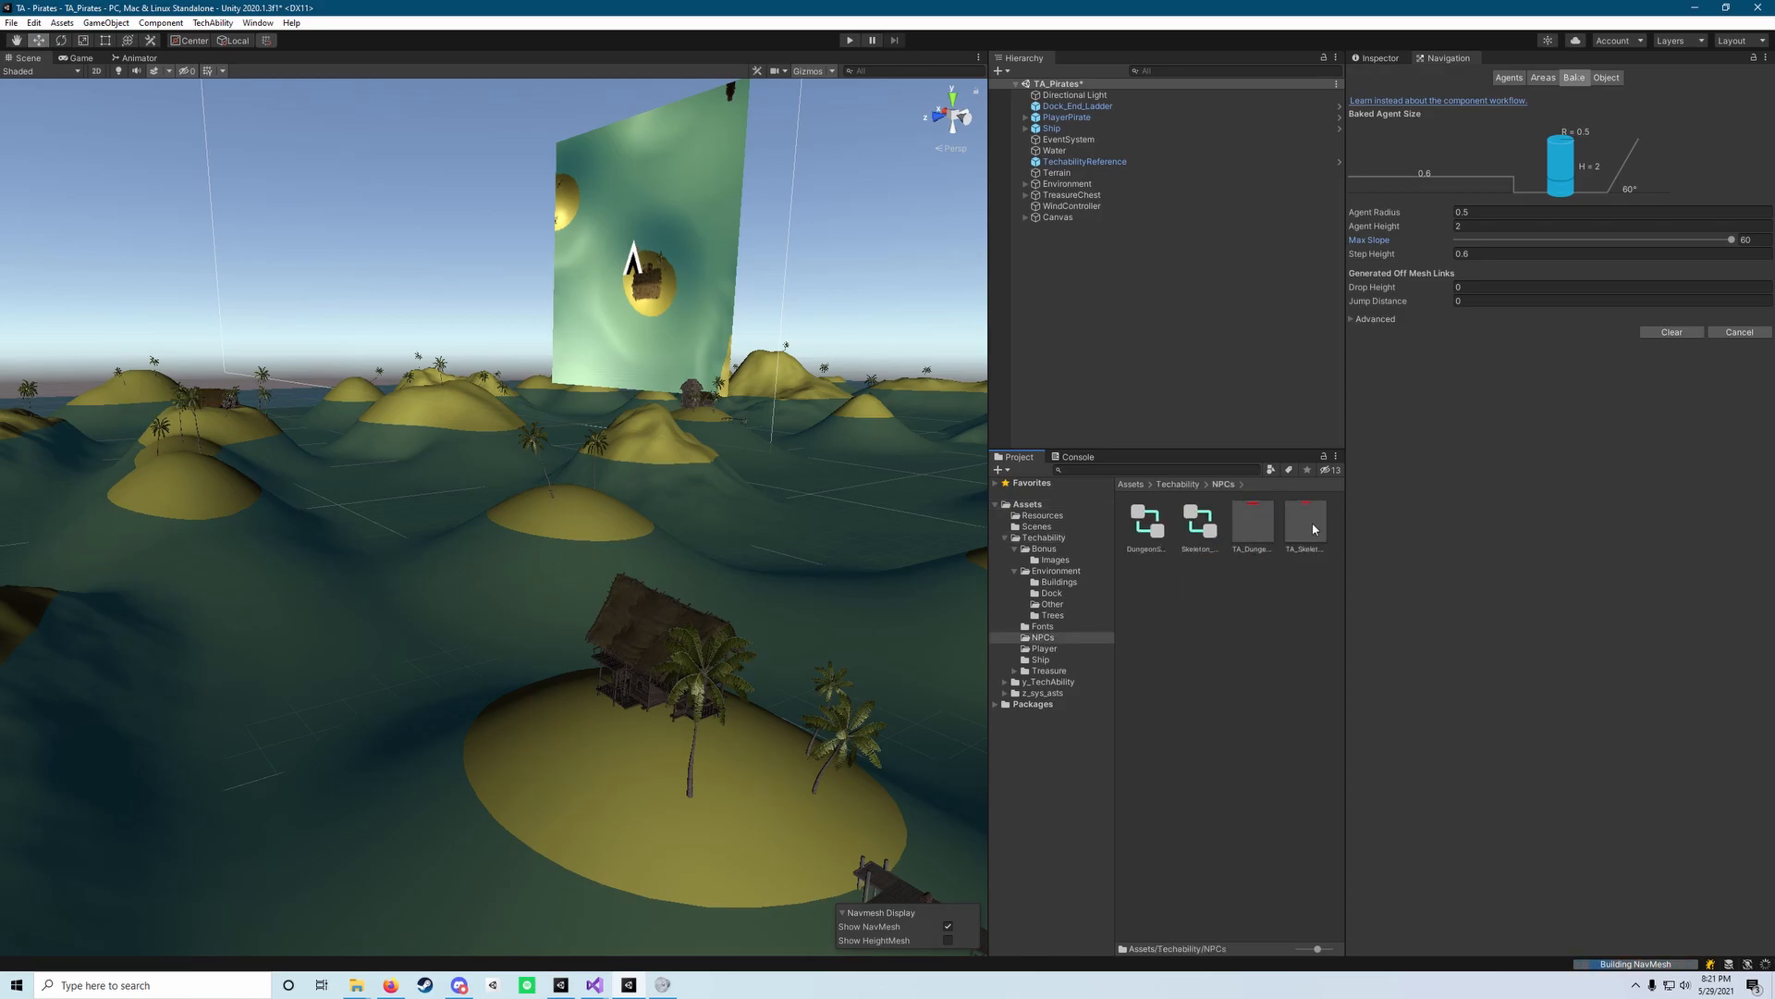
{"action": "left_click", "coordinate": [1254, 523]}
{"action": "left_click", "coordinate": [1382, 59]}
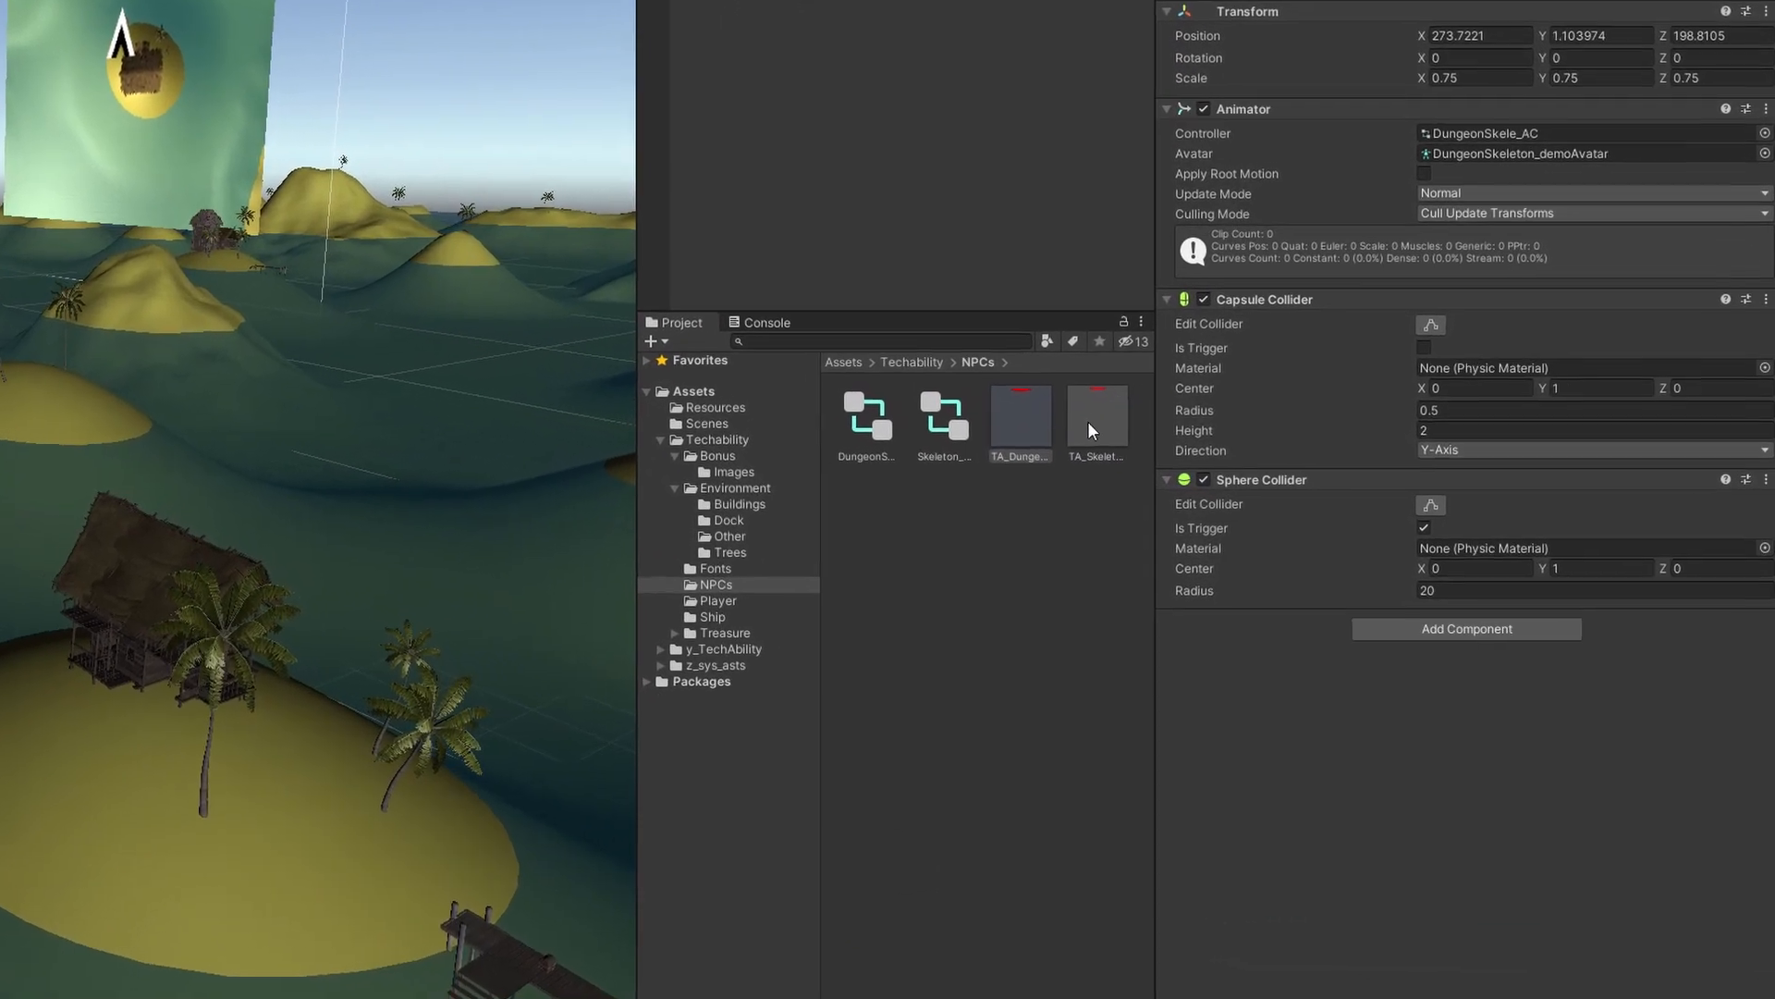
Step: Add a Nav Mesh Agent component to the regular skeleton prefab next to TA_DungeonSkeleton
{"action": "left_click", "coordinate": [1101, 425]}
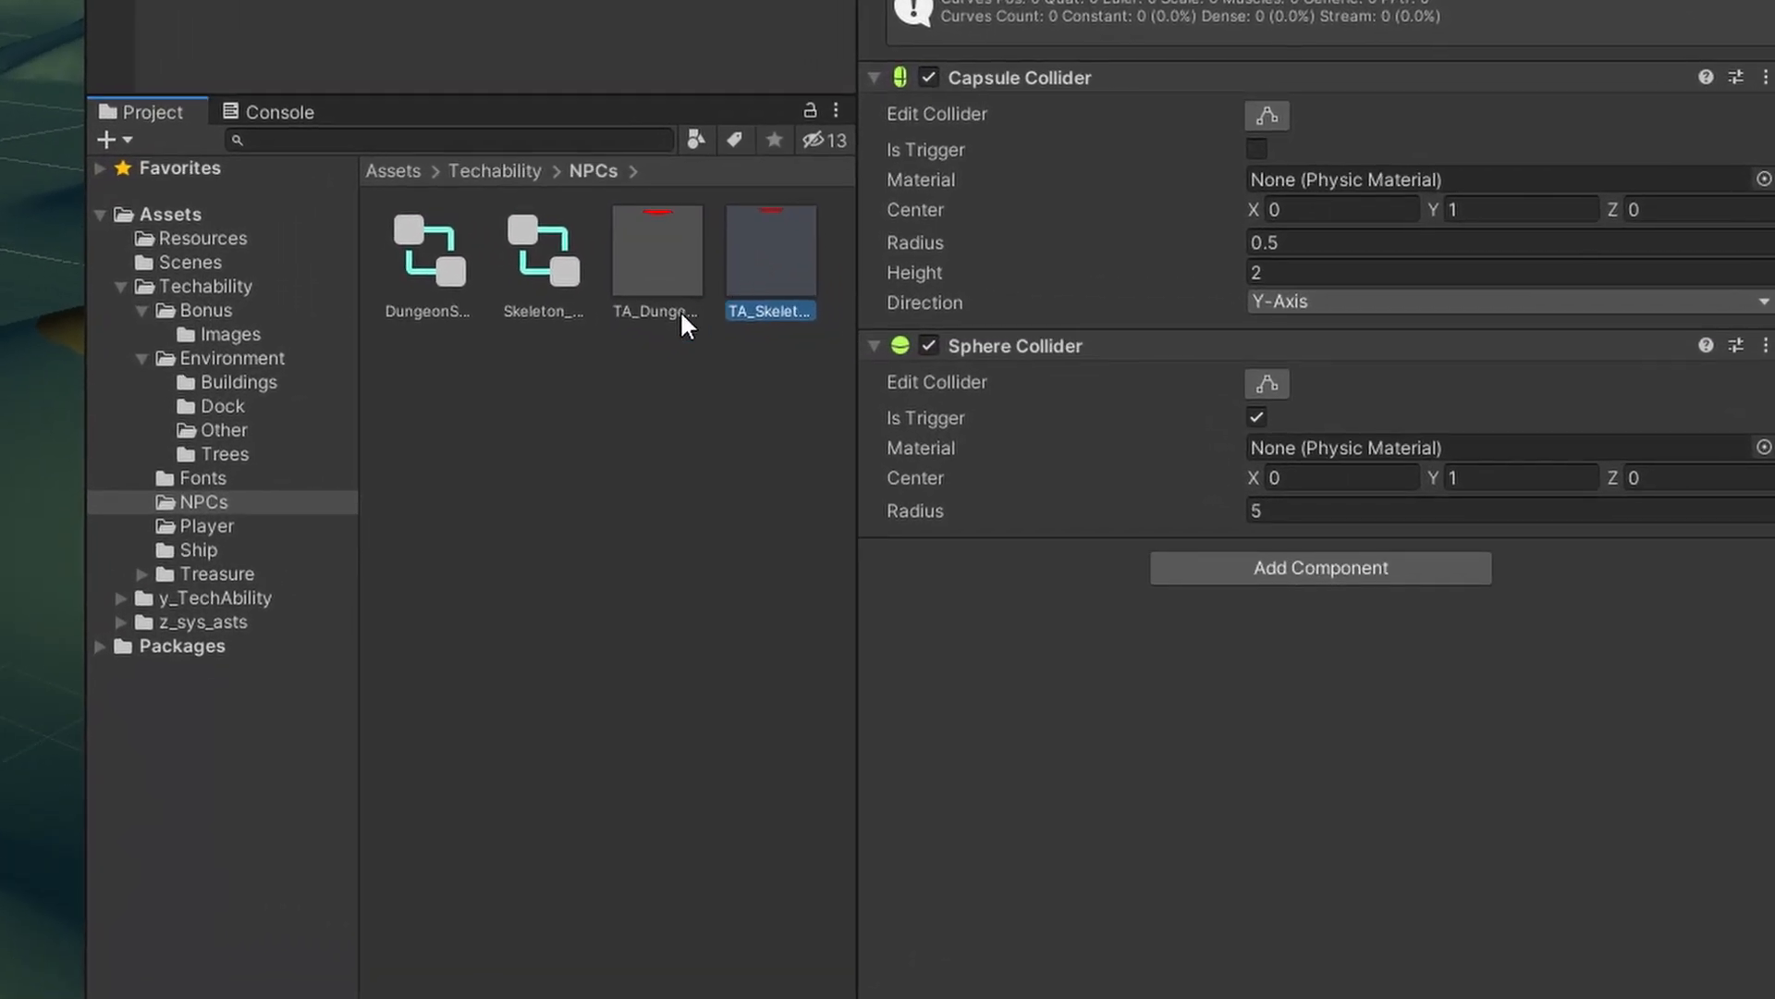
{"action": "left_click", "coordinate": [1235, 566]}
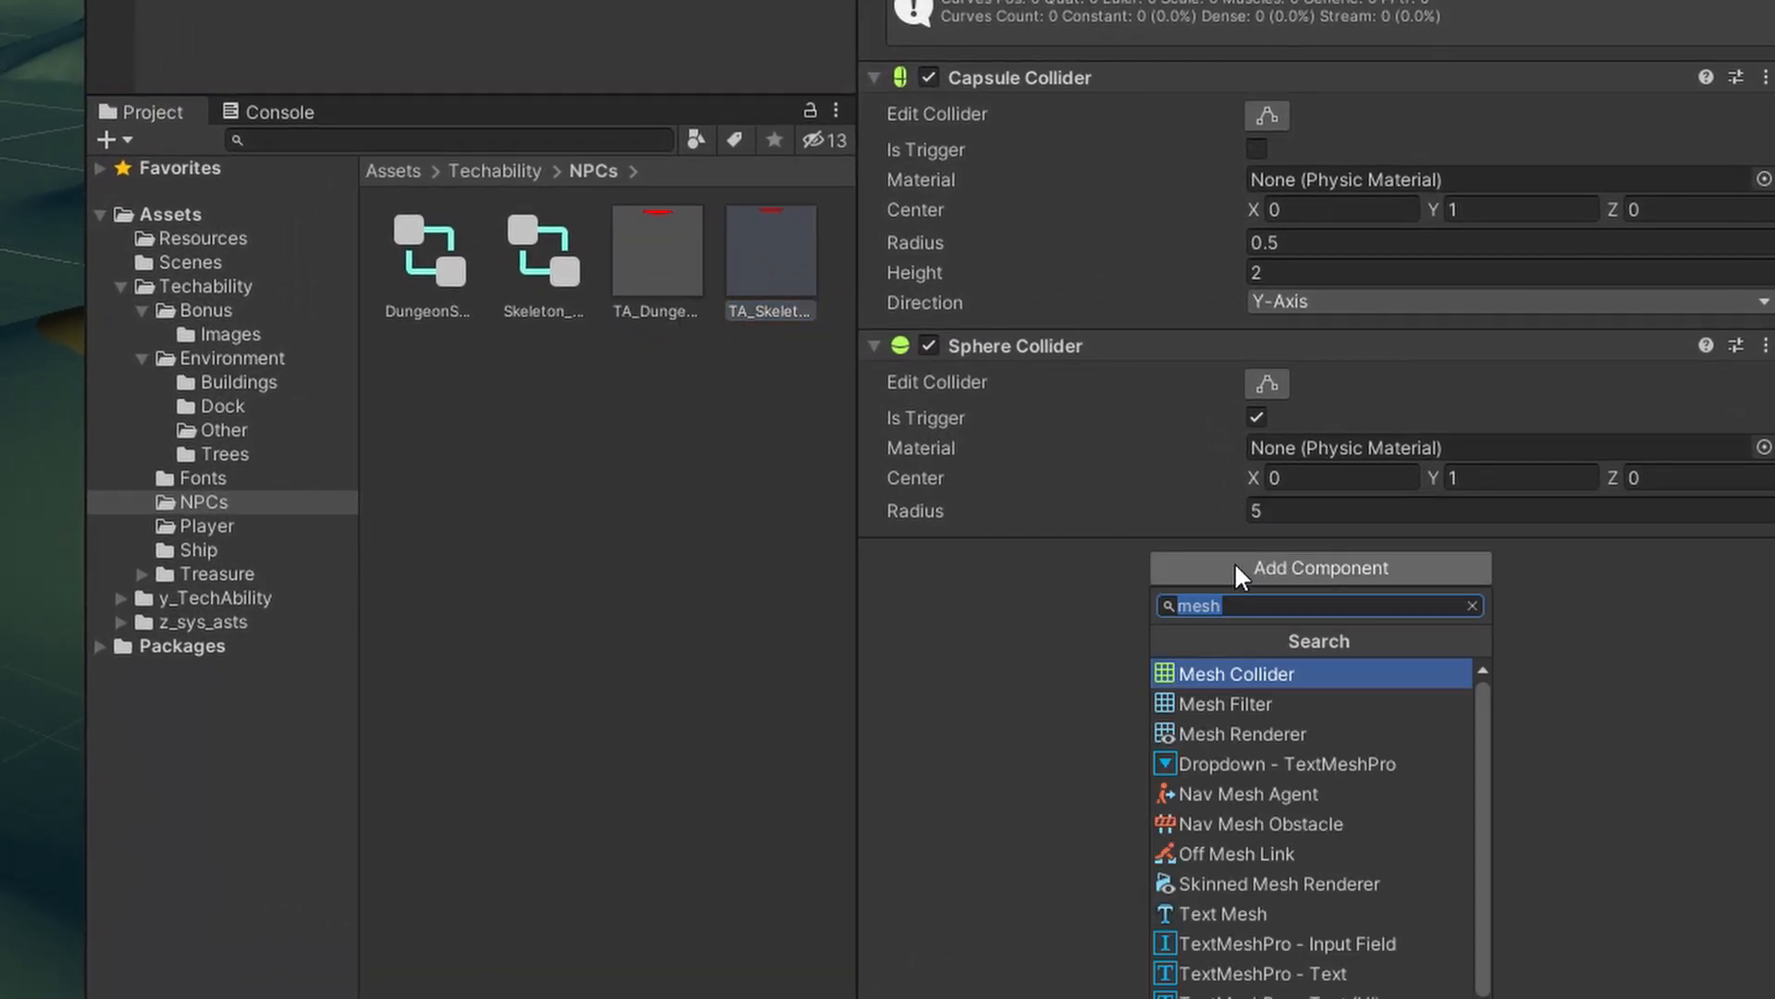
{"action": "type", "text": "NAv"}
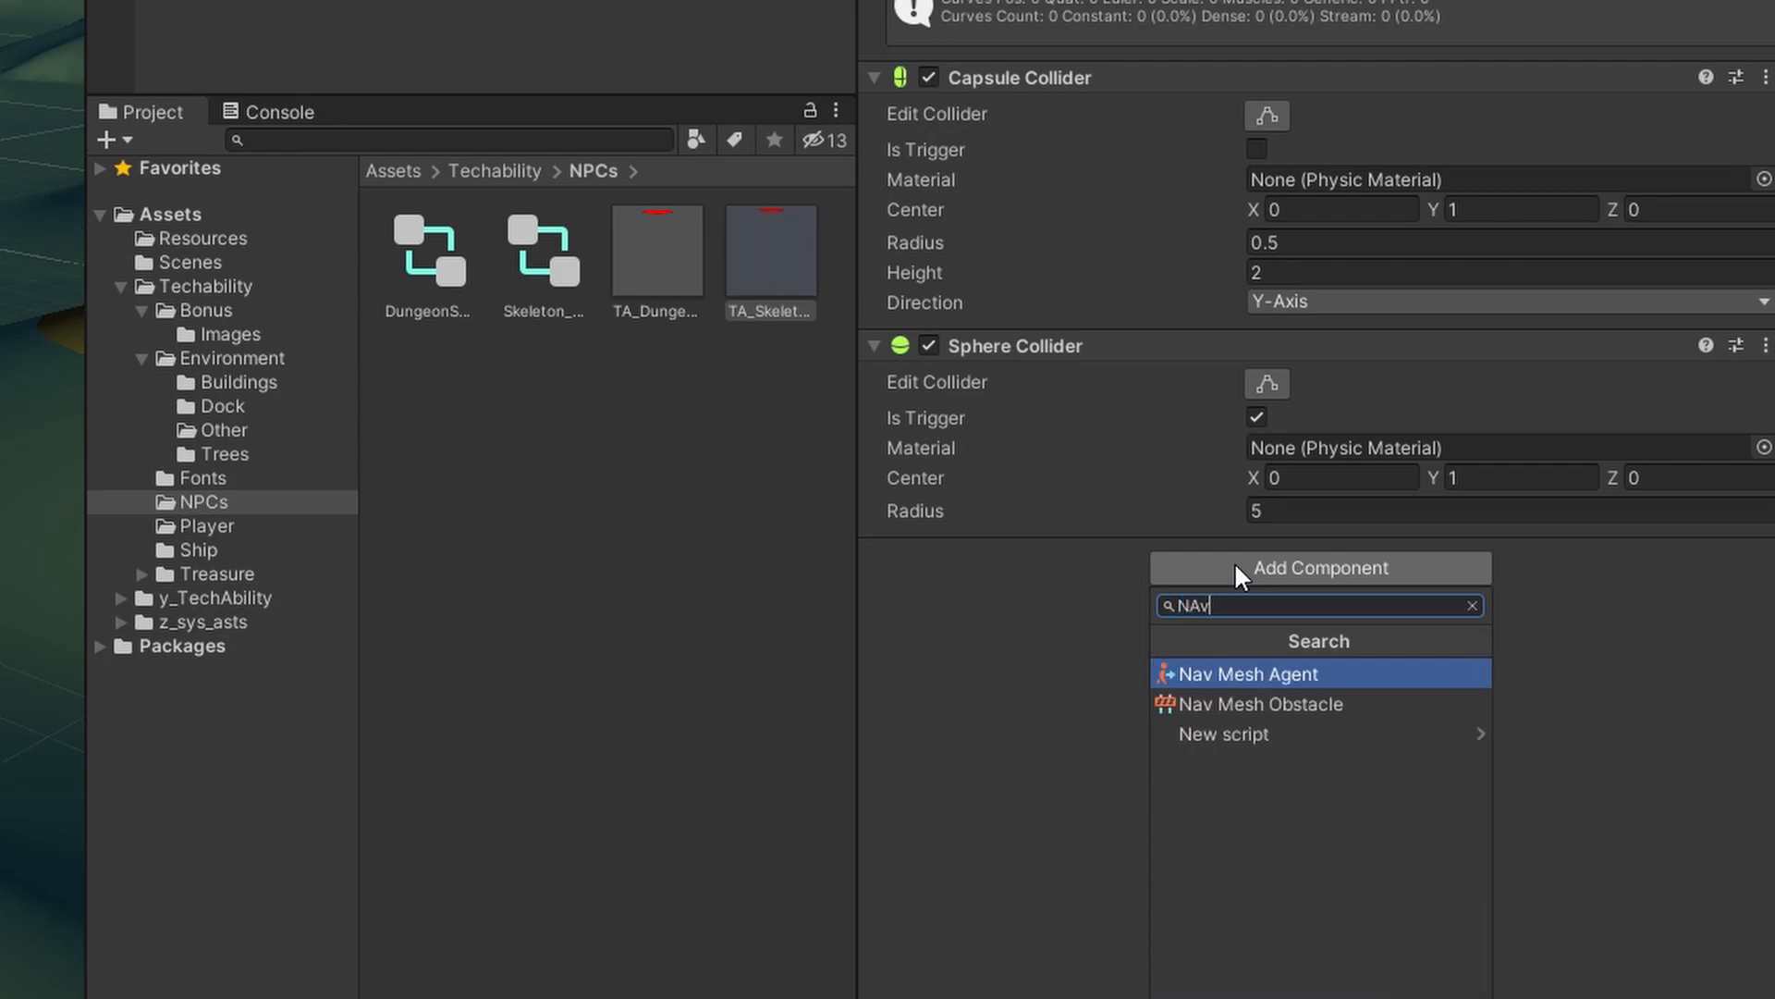
{"action": "left_click", "coordinate": [1275, 568]}
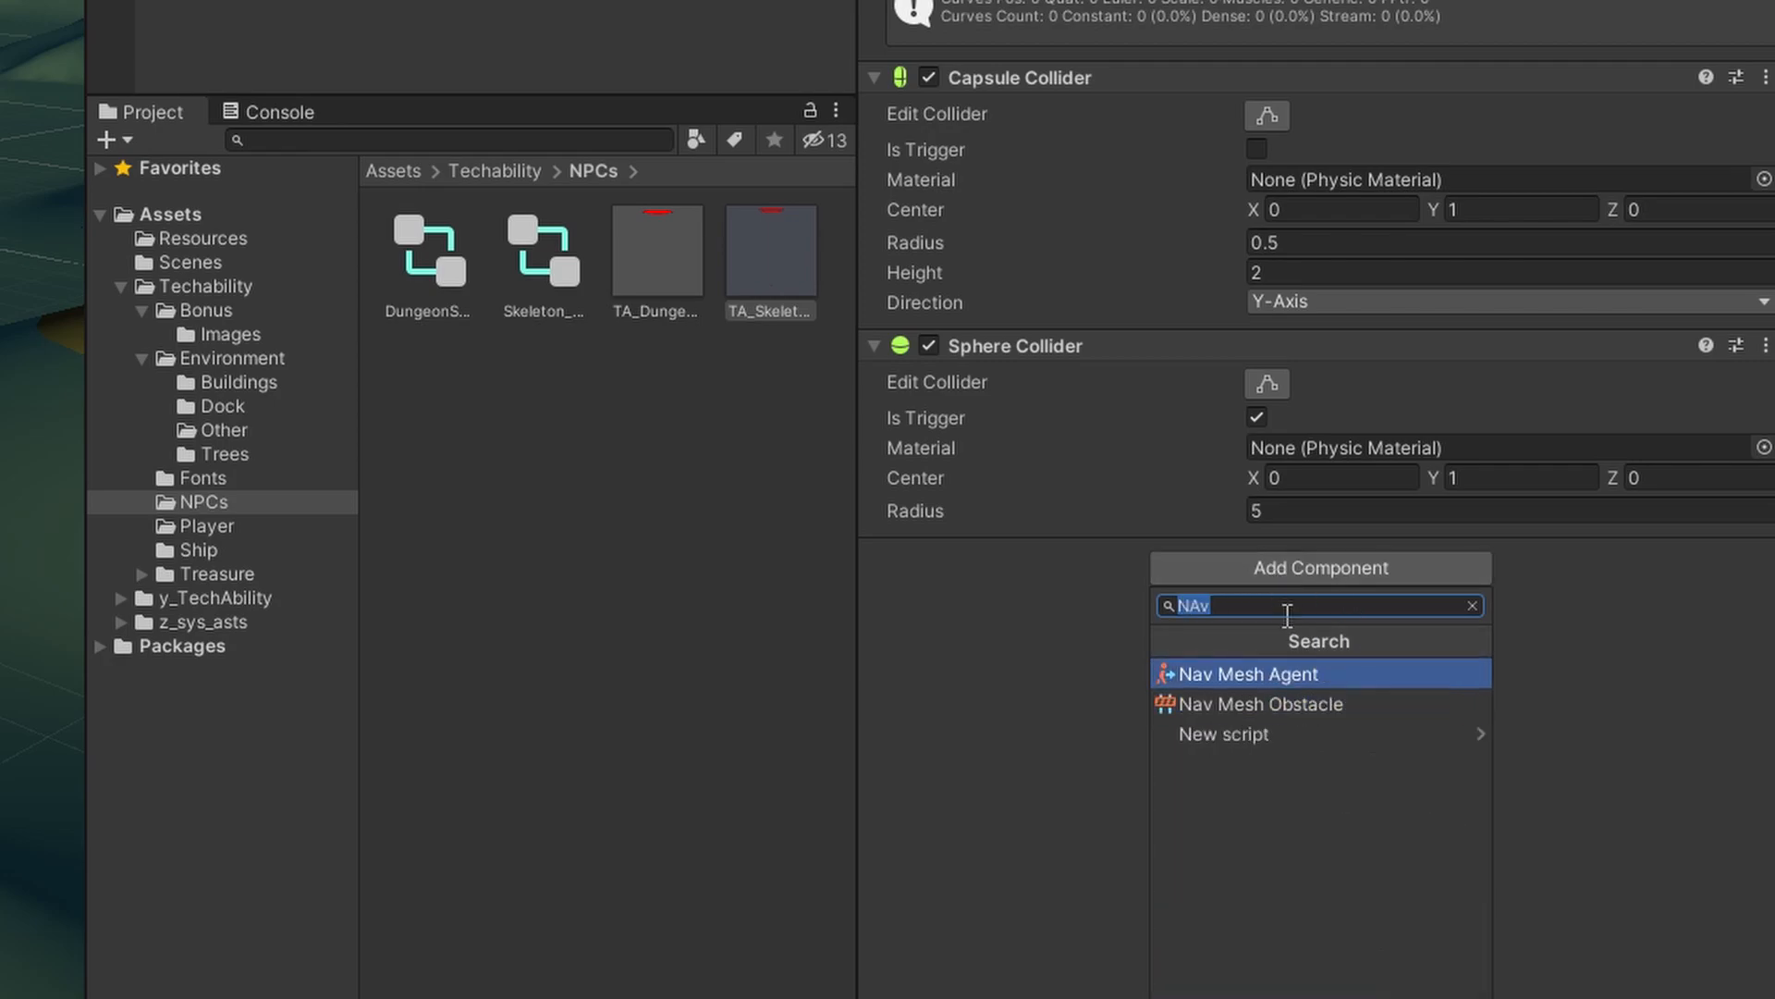
{"action": "left_click", "coordinate": [1291, 673]}
Step: Add a Nav Mesh Agent component to the TA_DungeonSkeleton prefab
{"action": "left_click", "coordinate": [670, 278]}
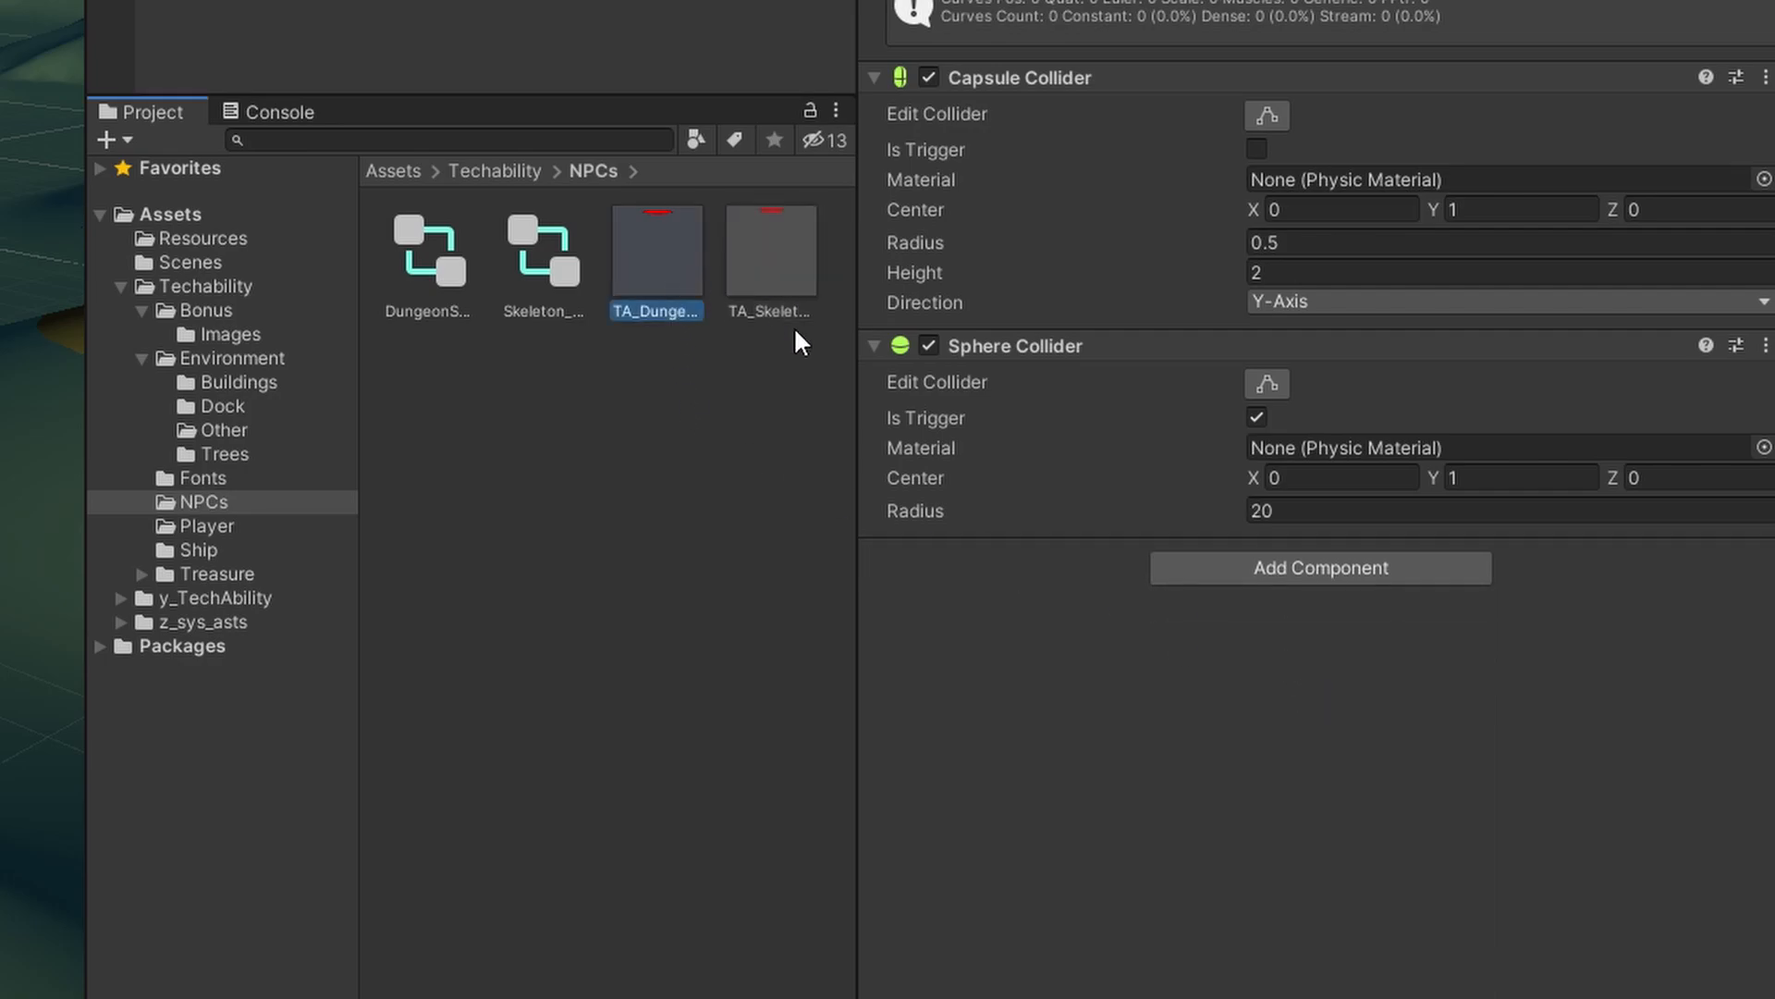
{"action": "left_click", "coordinate": [1238, 566]}
{"action": "left_click", "coordinate": [1276, 673]}
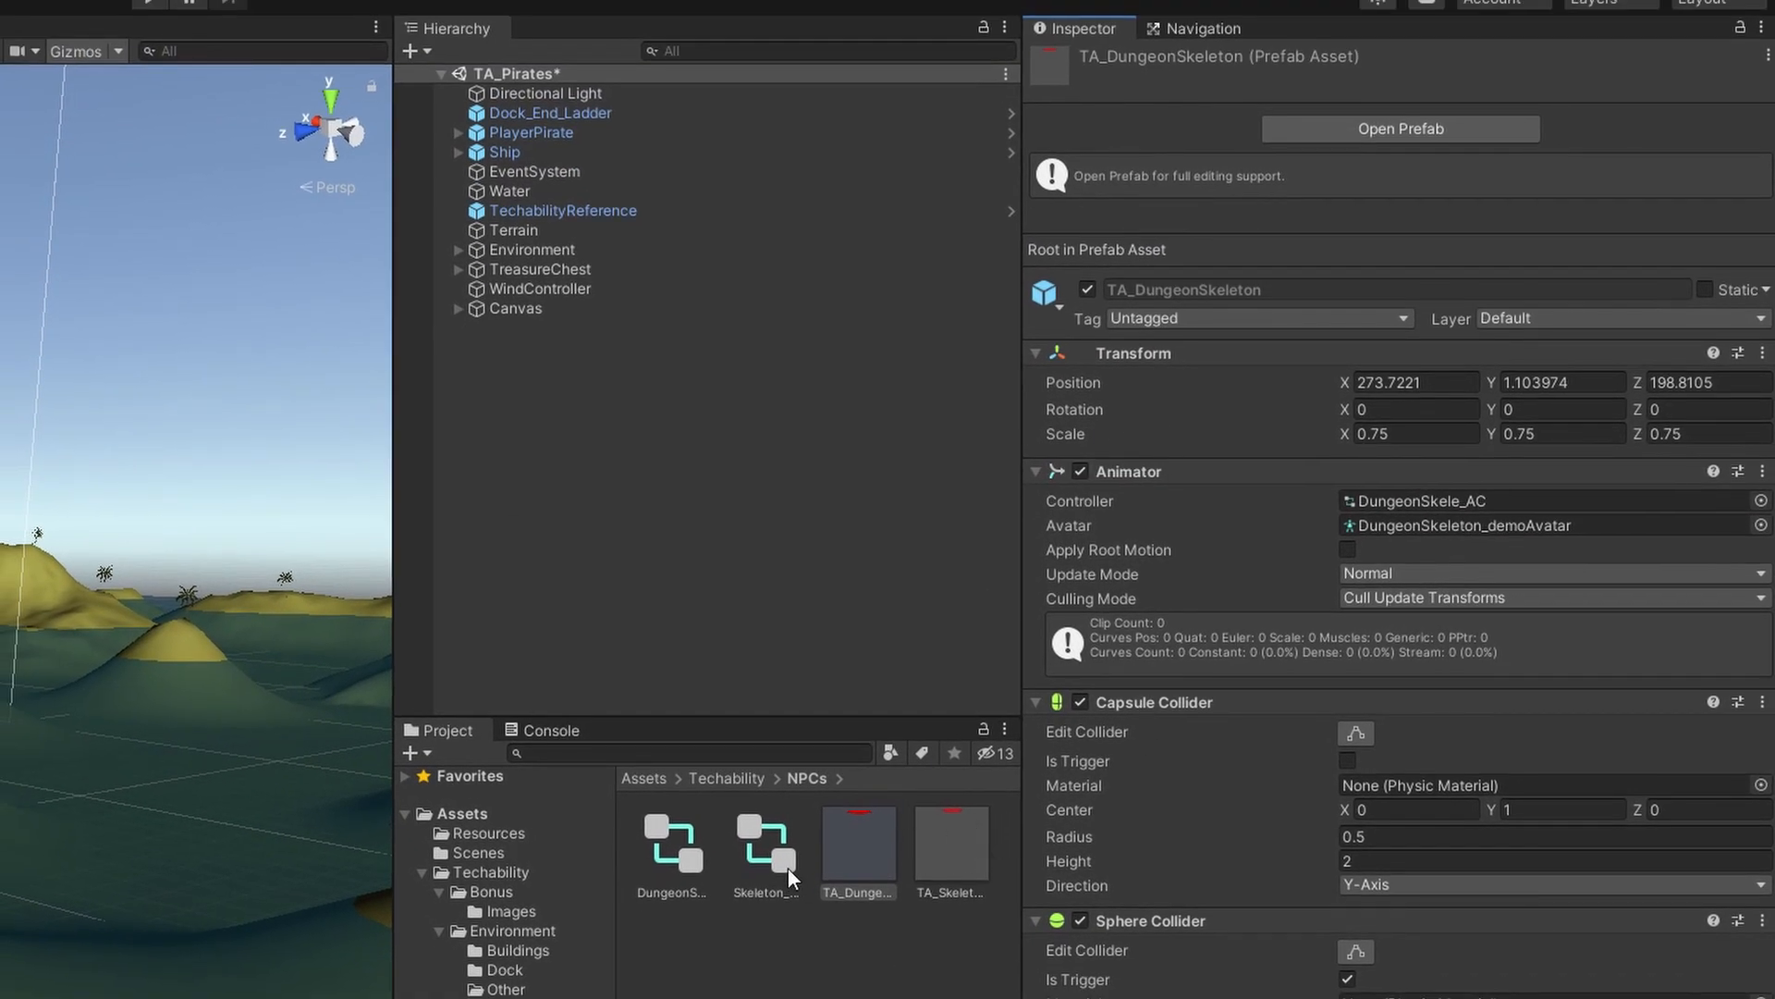
Step: Review the project's existing tags, including the NPC tag, from the TA_DungeonSkeleton prefab's tag setting
{"action": "left_click", "coordinate": [1204, 315]}
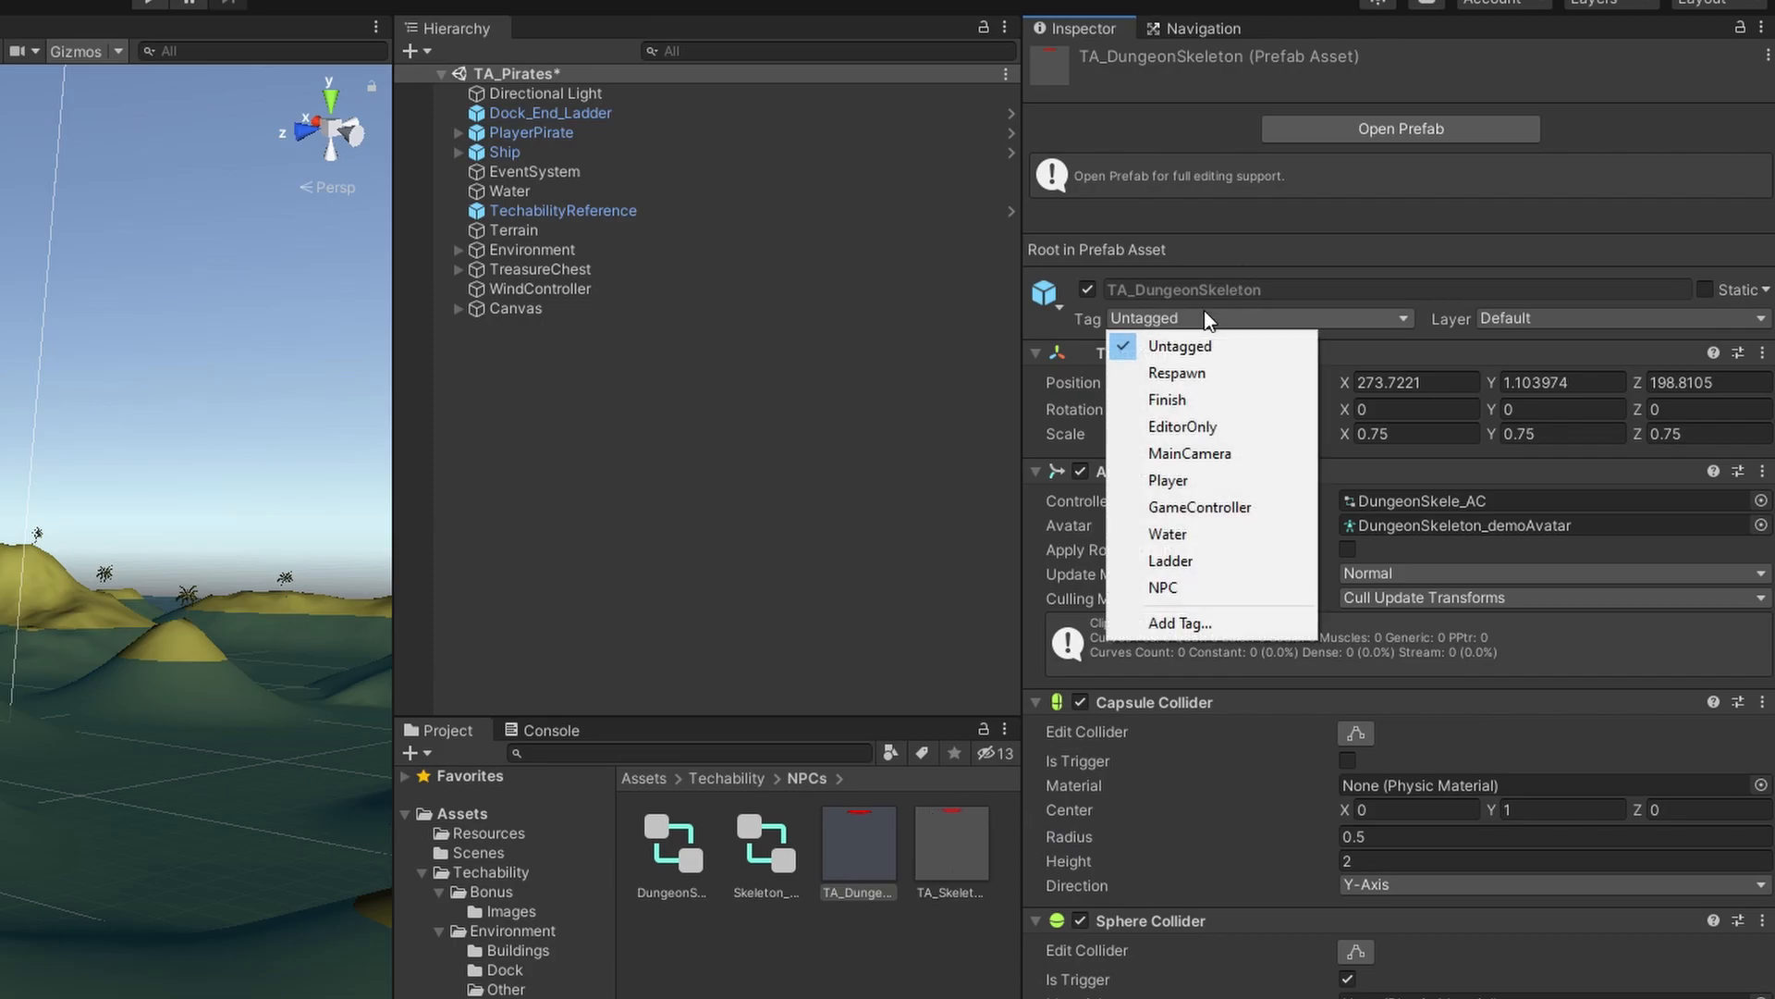
{"action": "left_click", "coordinate": [1213, 623]}
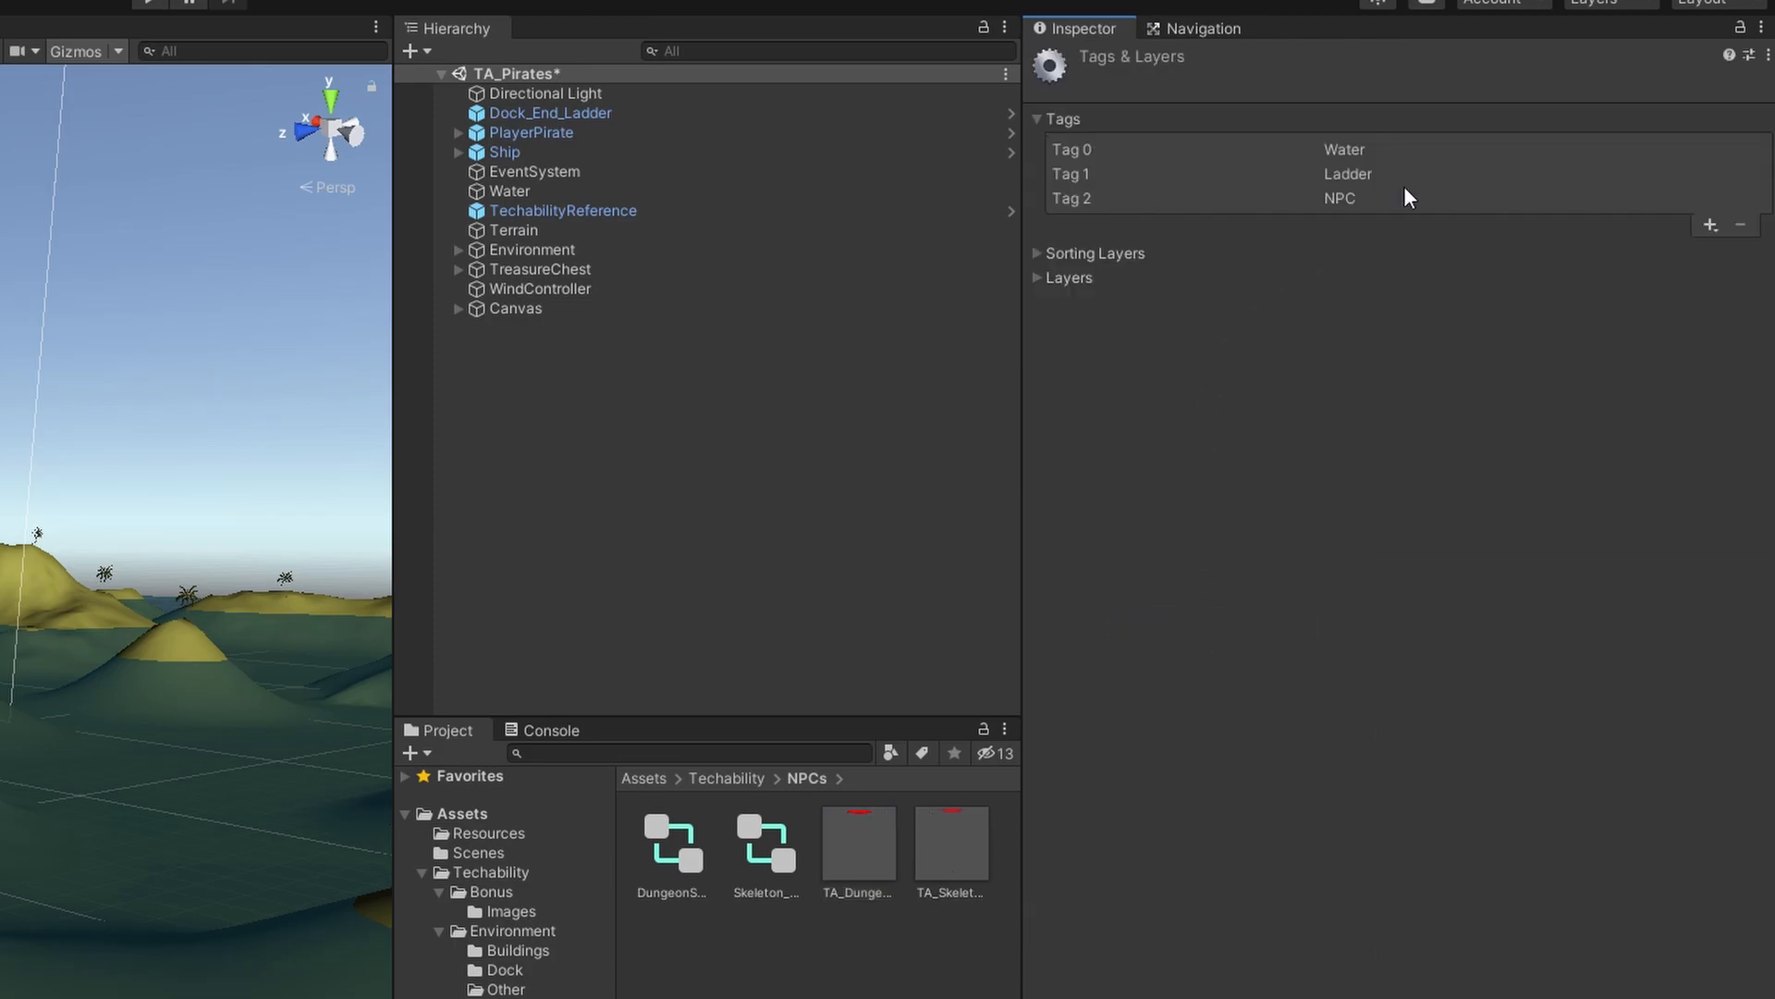
{"action": "left_click", "coordinate": [1347, 205]}
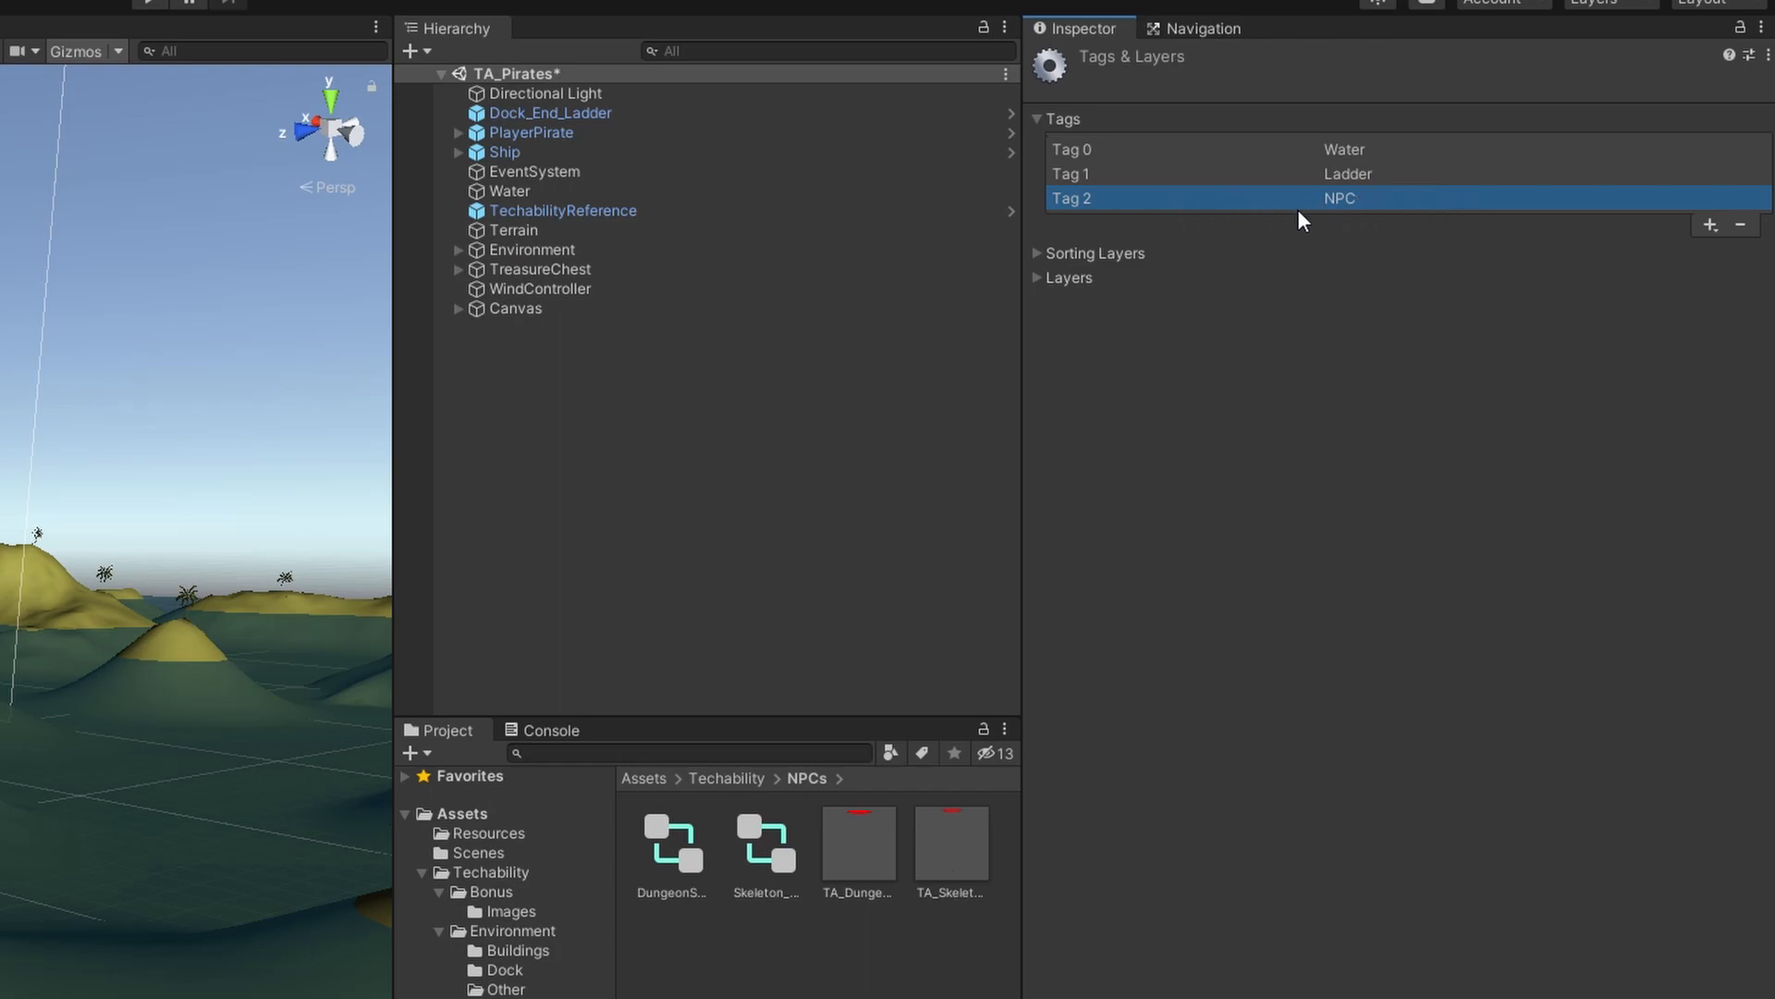
{"action": "left_click", "coordinate": [878, 856]}
{"action": "left_click", "coordinate": [1197, 319]}
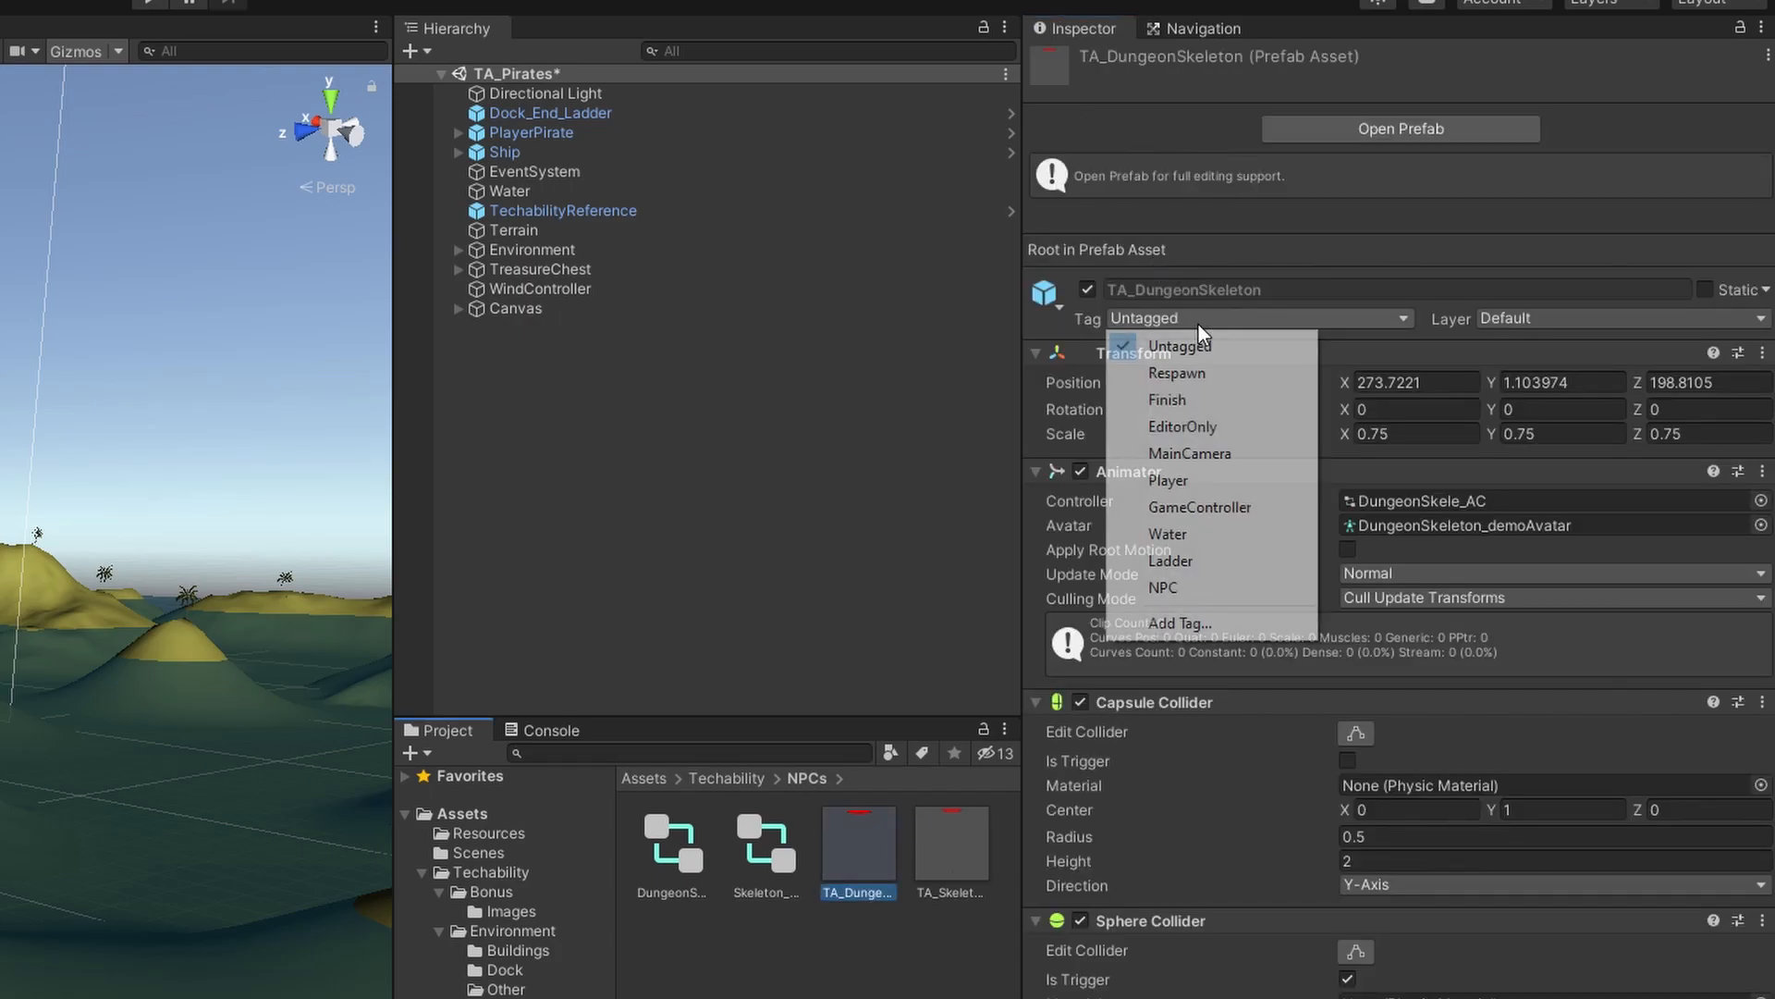
{"action": "left_click", "coordinate": [1202, 617]}
{"action": "left_click", "coordinate": [1712, 225]}
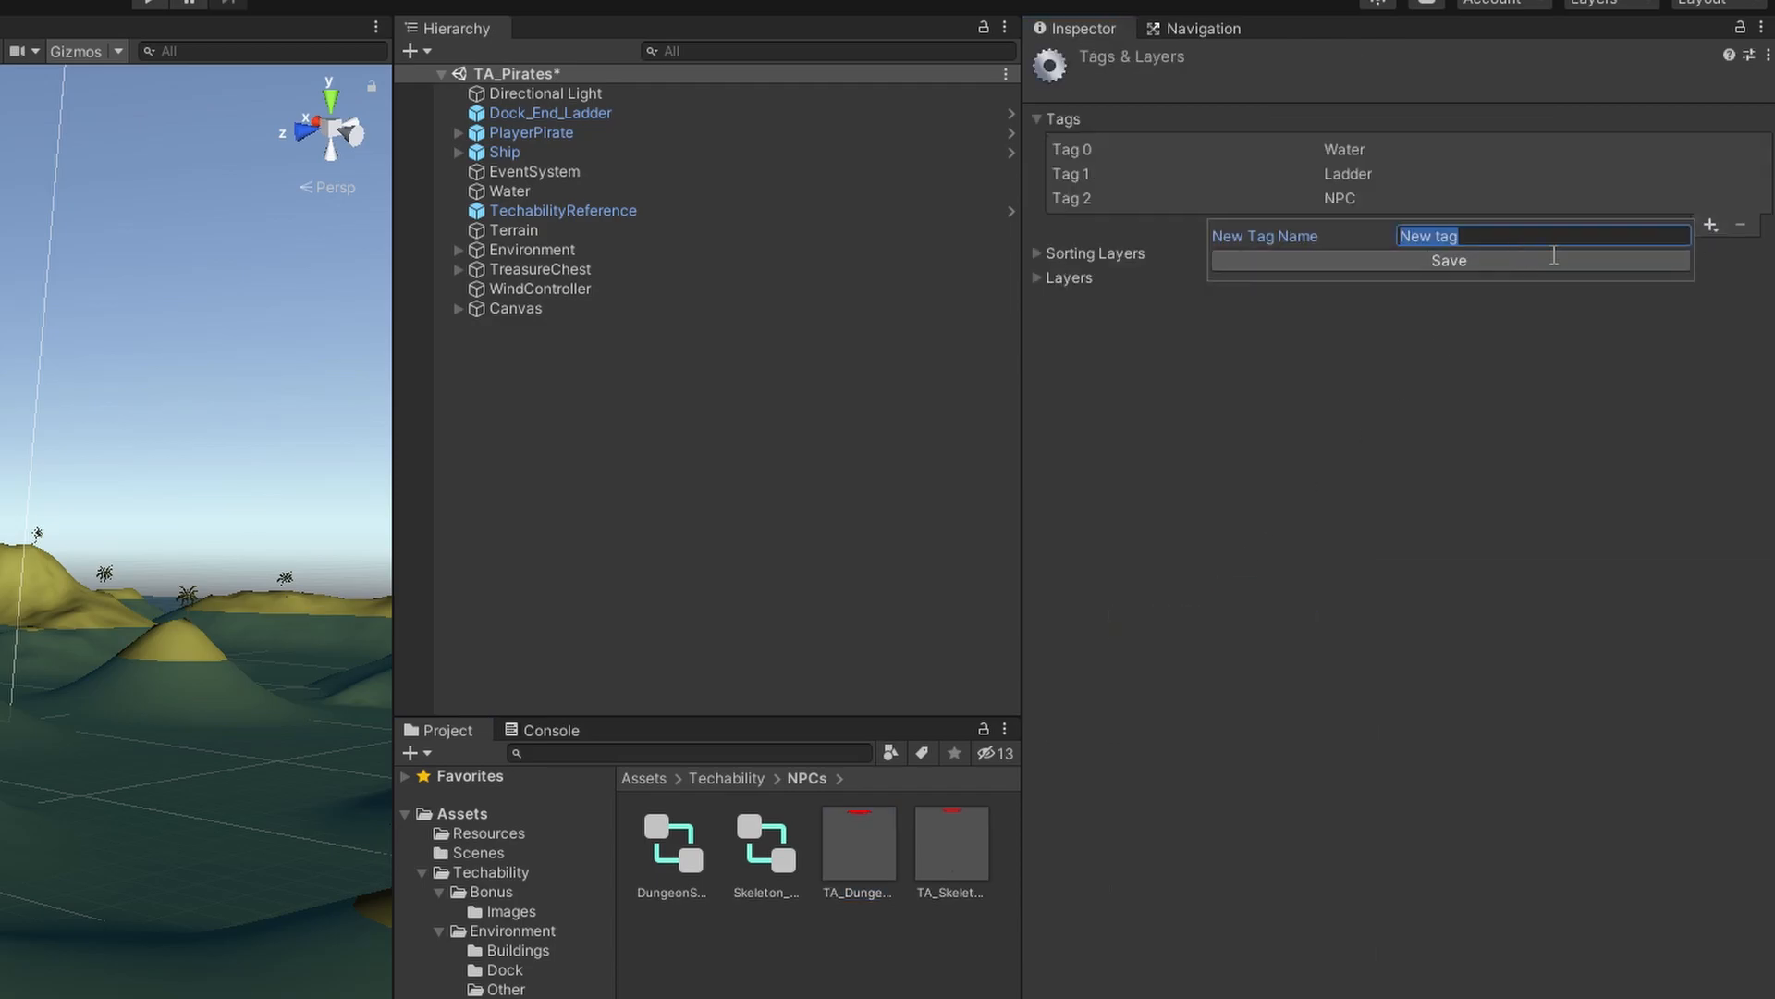
{"action": "left_click", "coordinate": [1482, 390]}
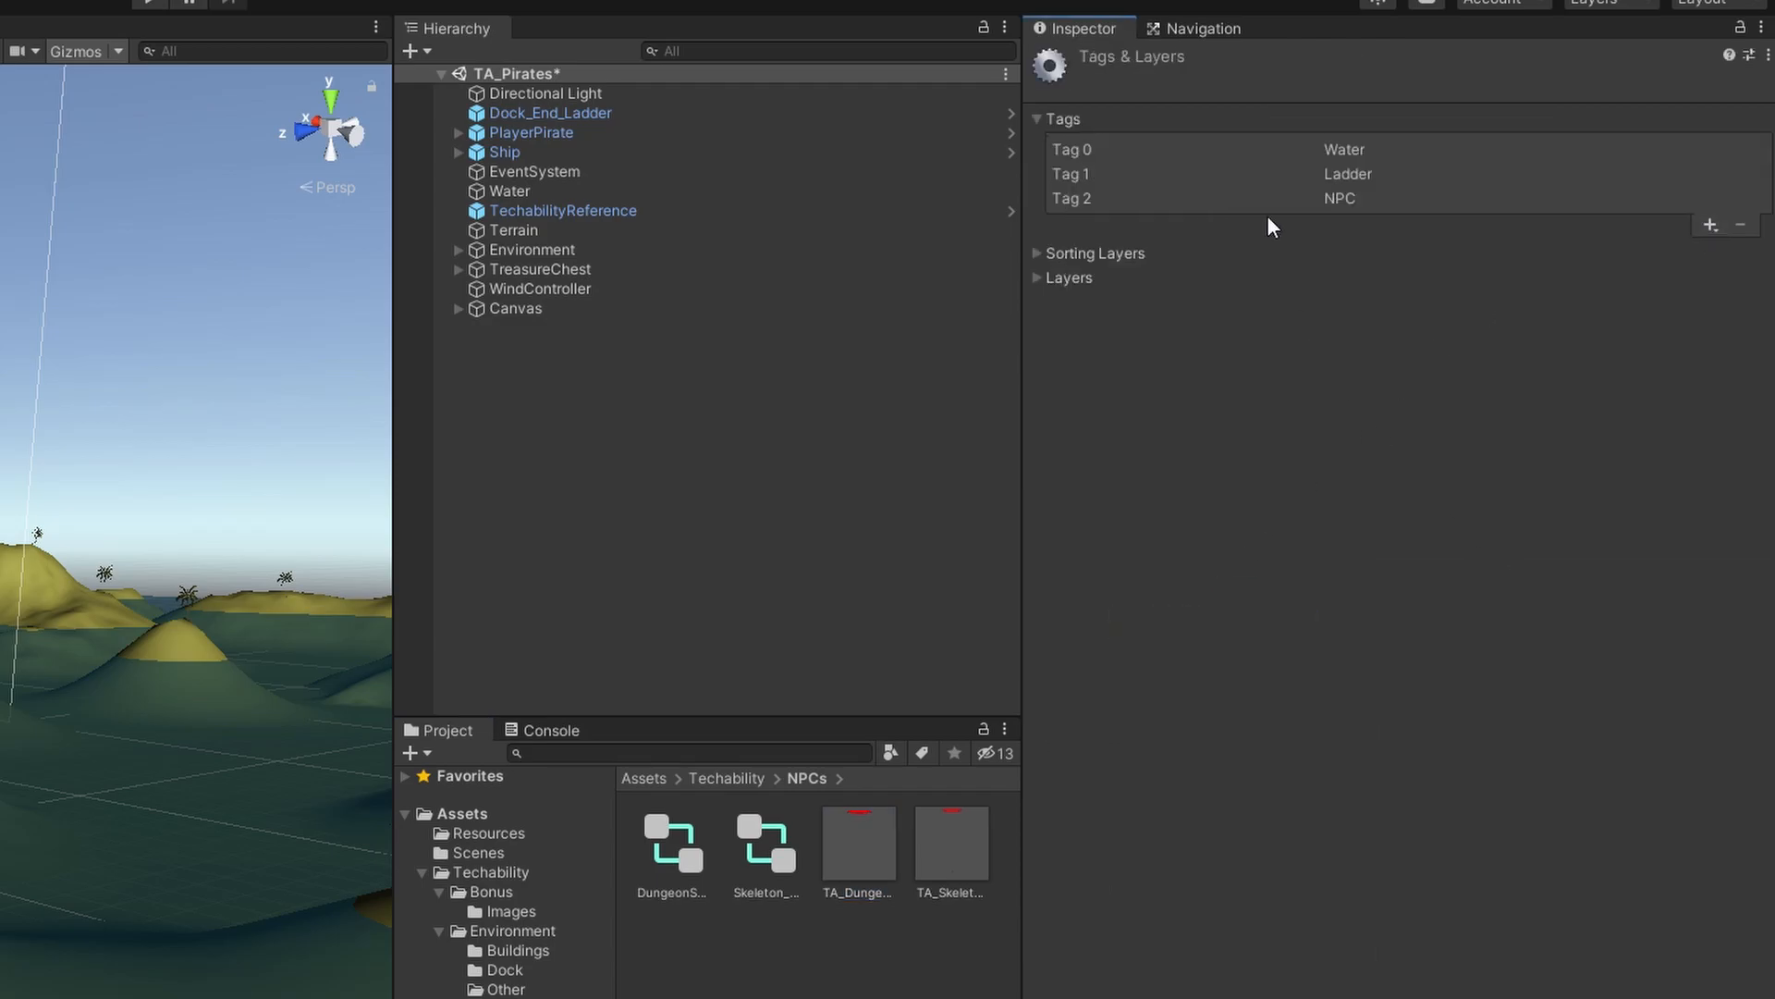
Step: Assign the NPC tag to the TA_DungeonSkeleton prefab
{"action": "left_click", "coordinate": [886, 844]}
{"action": "left_click", "coordinate": [1167, 317]}
{"action": "left_click", "coordinate": [1147, 587]}
Step: Set the TA_Skeleton prefab's tag to NPC
{"action": "left_click", "coordinate": [955, 836]}
{"action": "left_click", "coordinate": [1212, 318]}
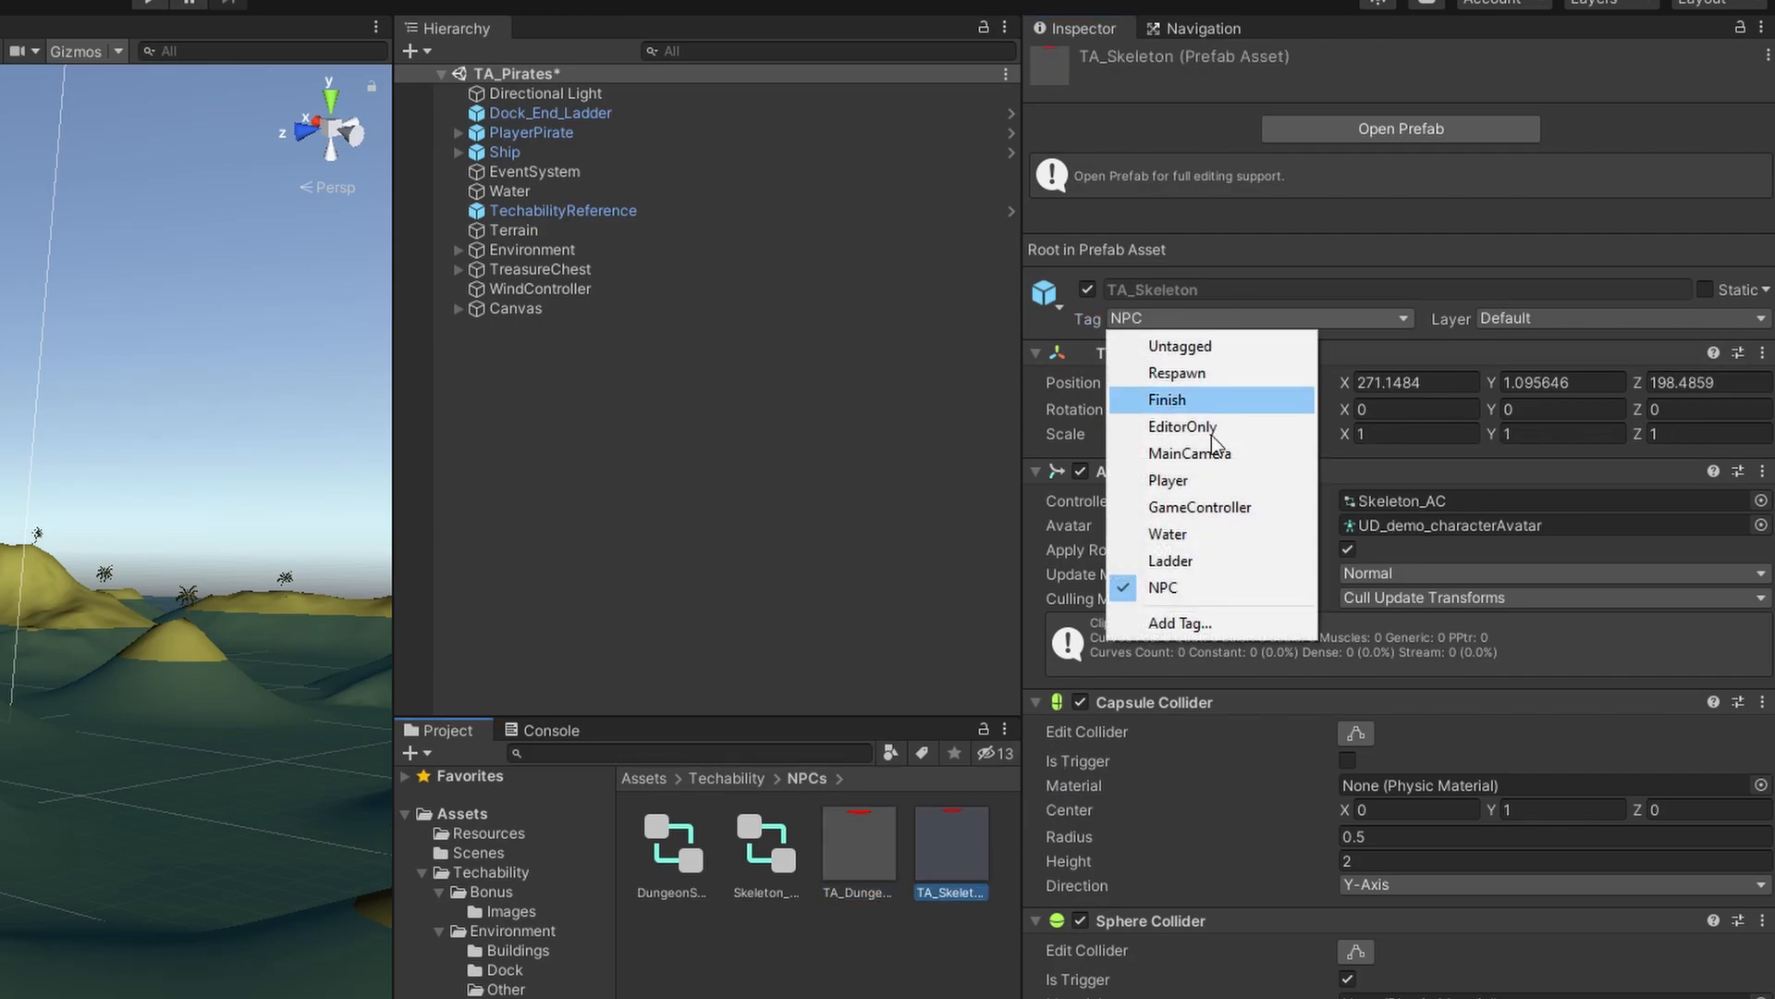
{"action": "left_click", "coordinate": [1187, 587]}
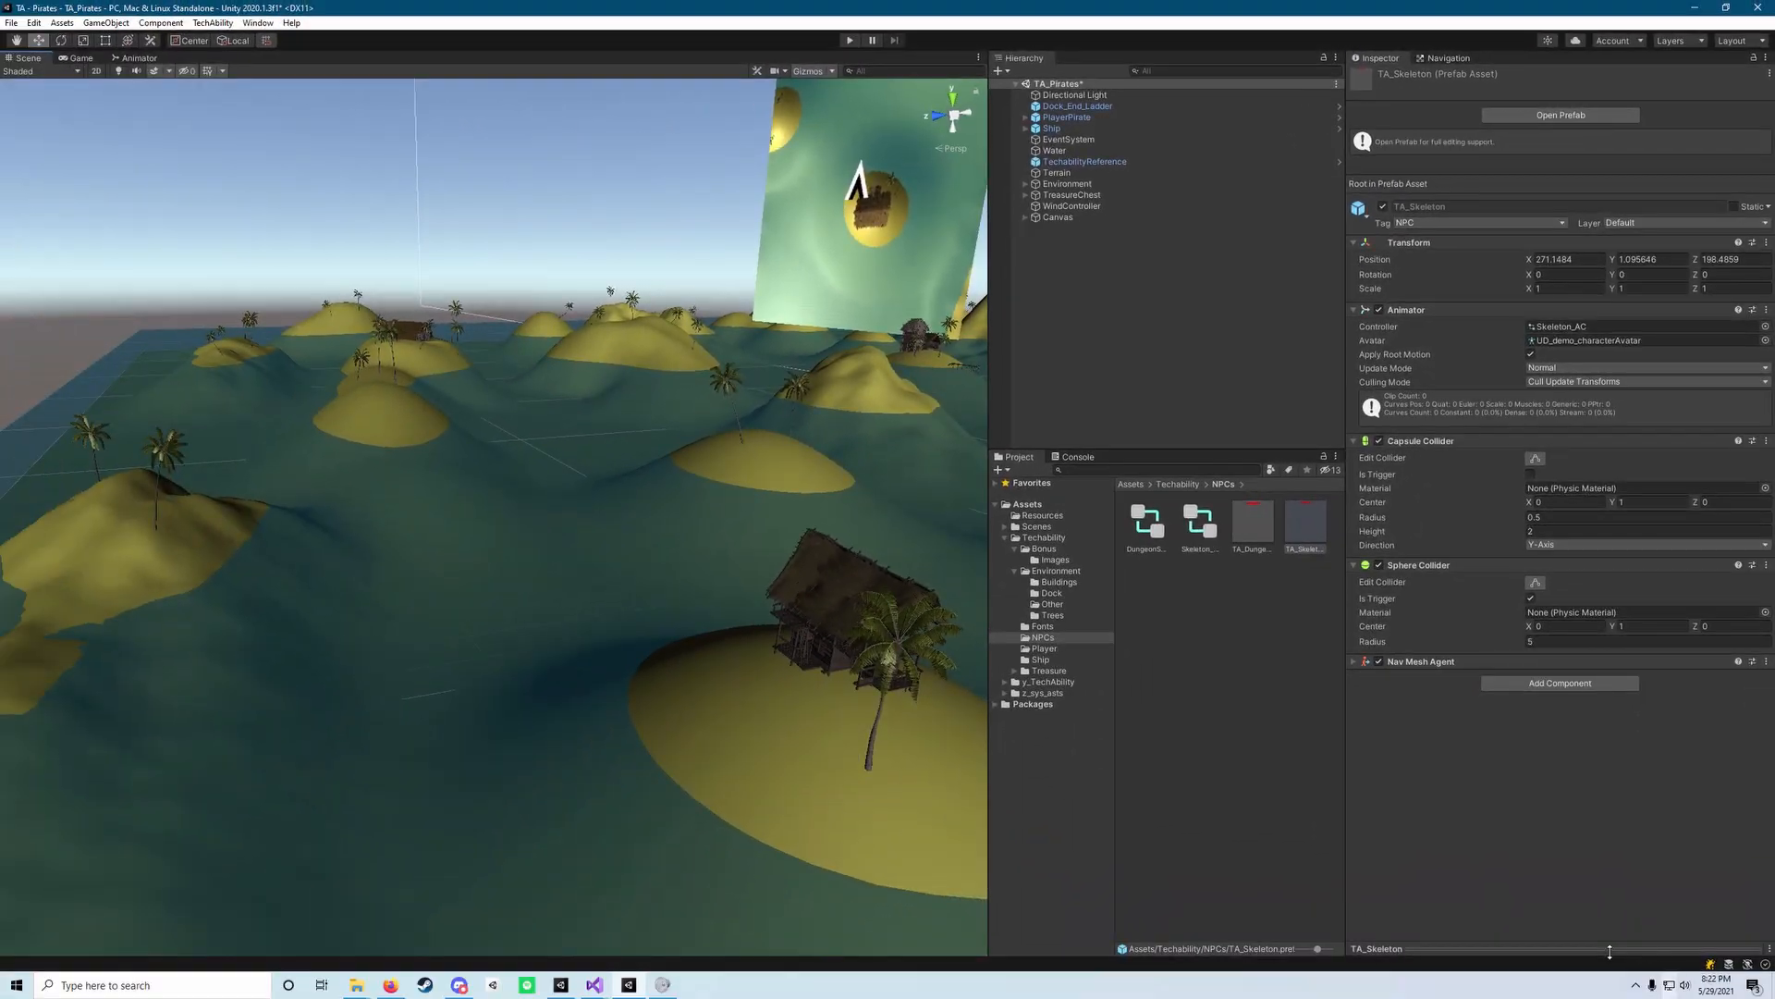
Step: Display the baked NavMesh and examine its coverage over the islands, the water and the area around the ship
{"action": "left_click", "coordinate": [1444, 59]}
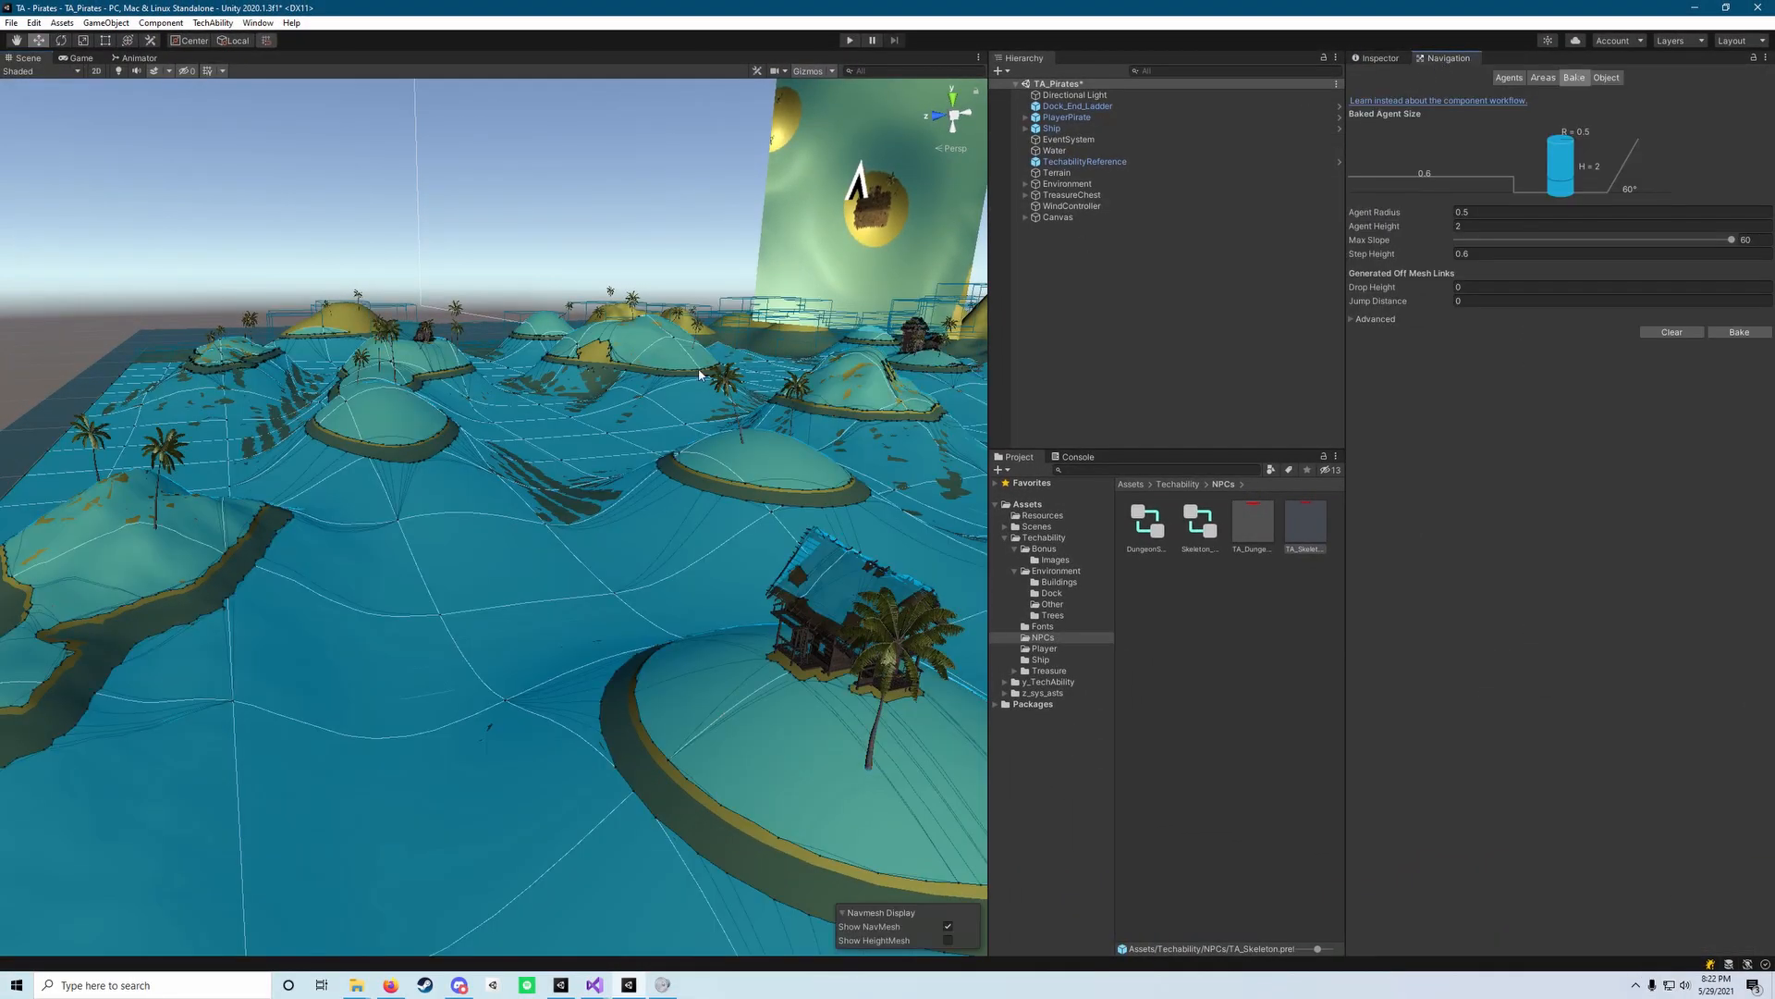
{"action": "right_click_drag", "start_coordinate": [649, 369], "coordinate": [121, 513]}
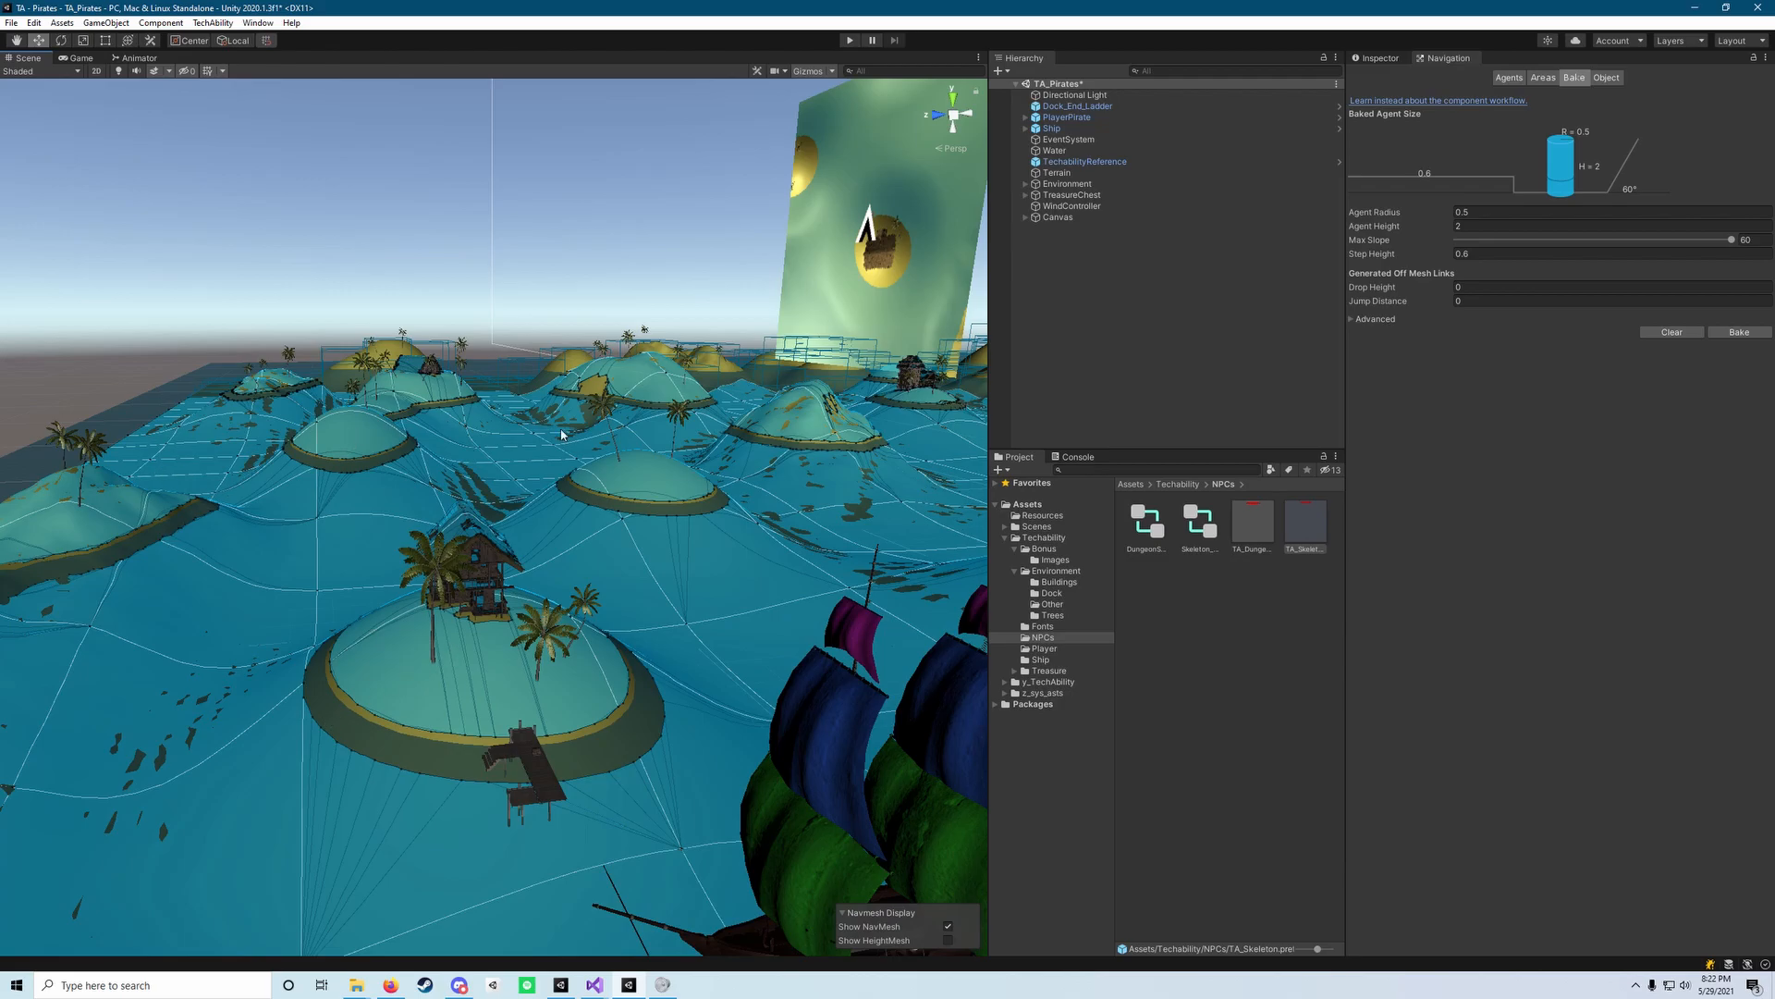
{"action": "right_click_drag", "start_coordinate": [696, 379], "coordinate": [244, 484]}
{"action": "key", "text": "w"}
{"action": "key", "text": "w"}
{"action": "key", "text": "w"}
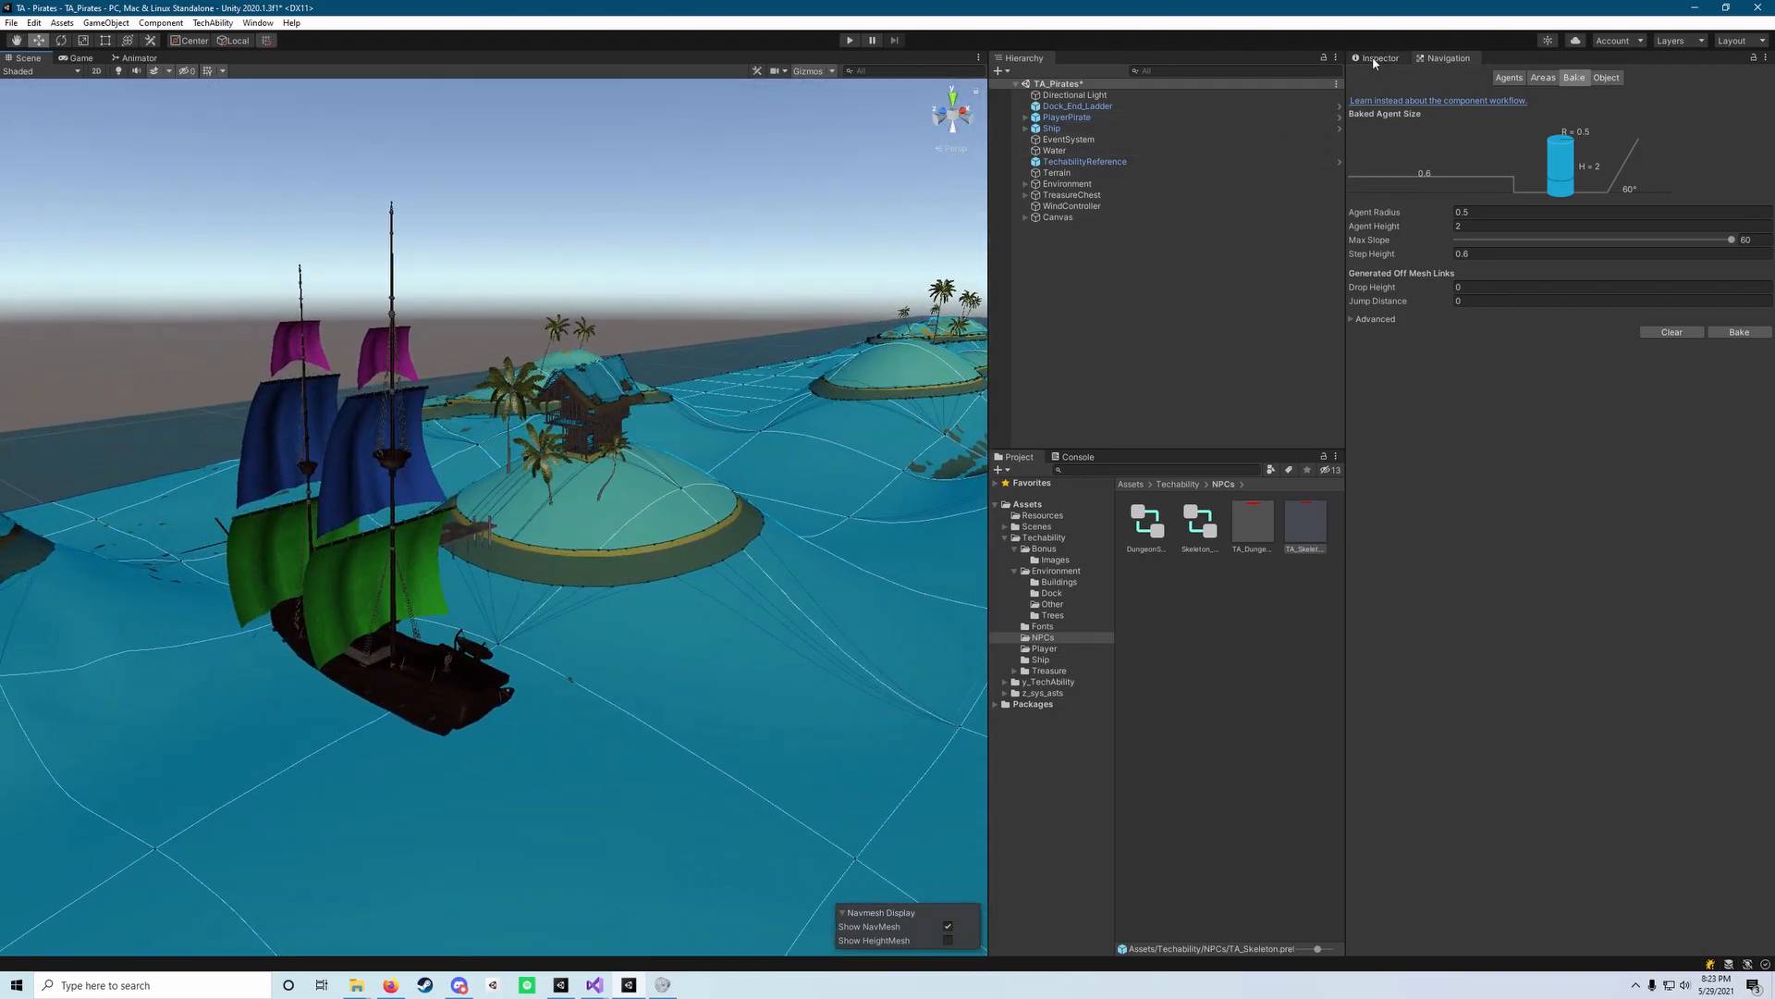
Step: Place a TA_DungeonSkeleton prefab instance in the scene on the island with the wooden house and dock
{"action": "left_click", "coordinate": [1377, 58]}
{"action": "right_click_drag", "start_coordinate": [684, 351], "coordinate": [764, 381]}
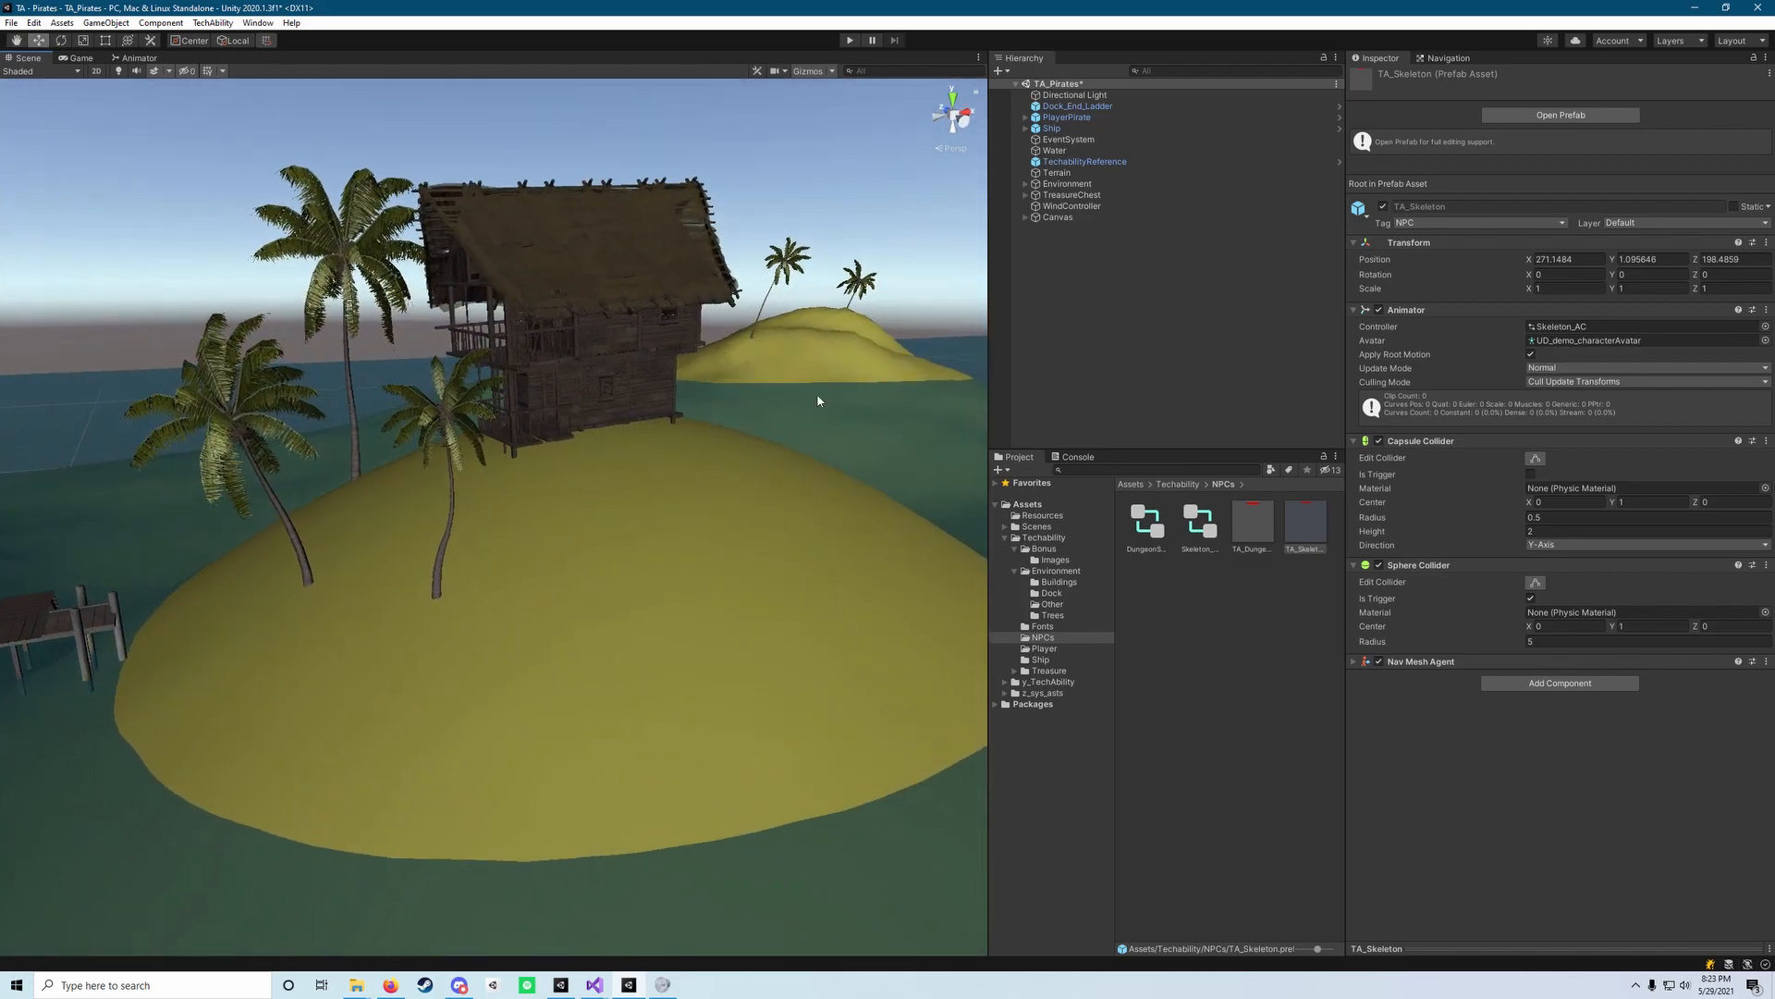
{"action": "left_click_drag", "start_coordinate": [1258, 532], "coordinate": [1092, 511]}
{"action": "left_click_drag", "start_coordinate": [687, 518], "coordinate": [698, 516]}
{"action": "right_click_drag", "start_coordinate": [717, 515], "coordinate": [828, 504]}
Step: Add a TA_Skeleton instance and a second TA_DungeonSkeleton instance to the same house island
{"action": "left_click_drag", "start_coordinate": [1322, 534], "coordinate": [318, 592]}
{"action": "right_click_drag", "start_coordinate": [318, 592], "coordinate": [381, 544]}
{"action": "left_click_drag", "start_coordinate": [1252, 525], "coordinate": [786, 509]}
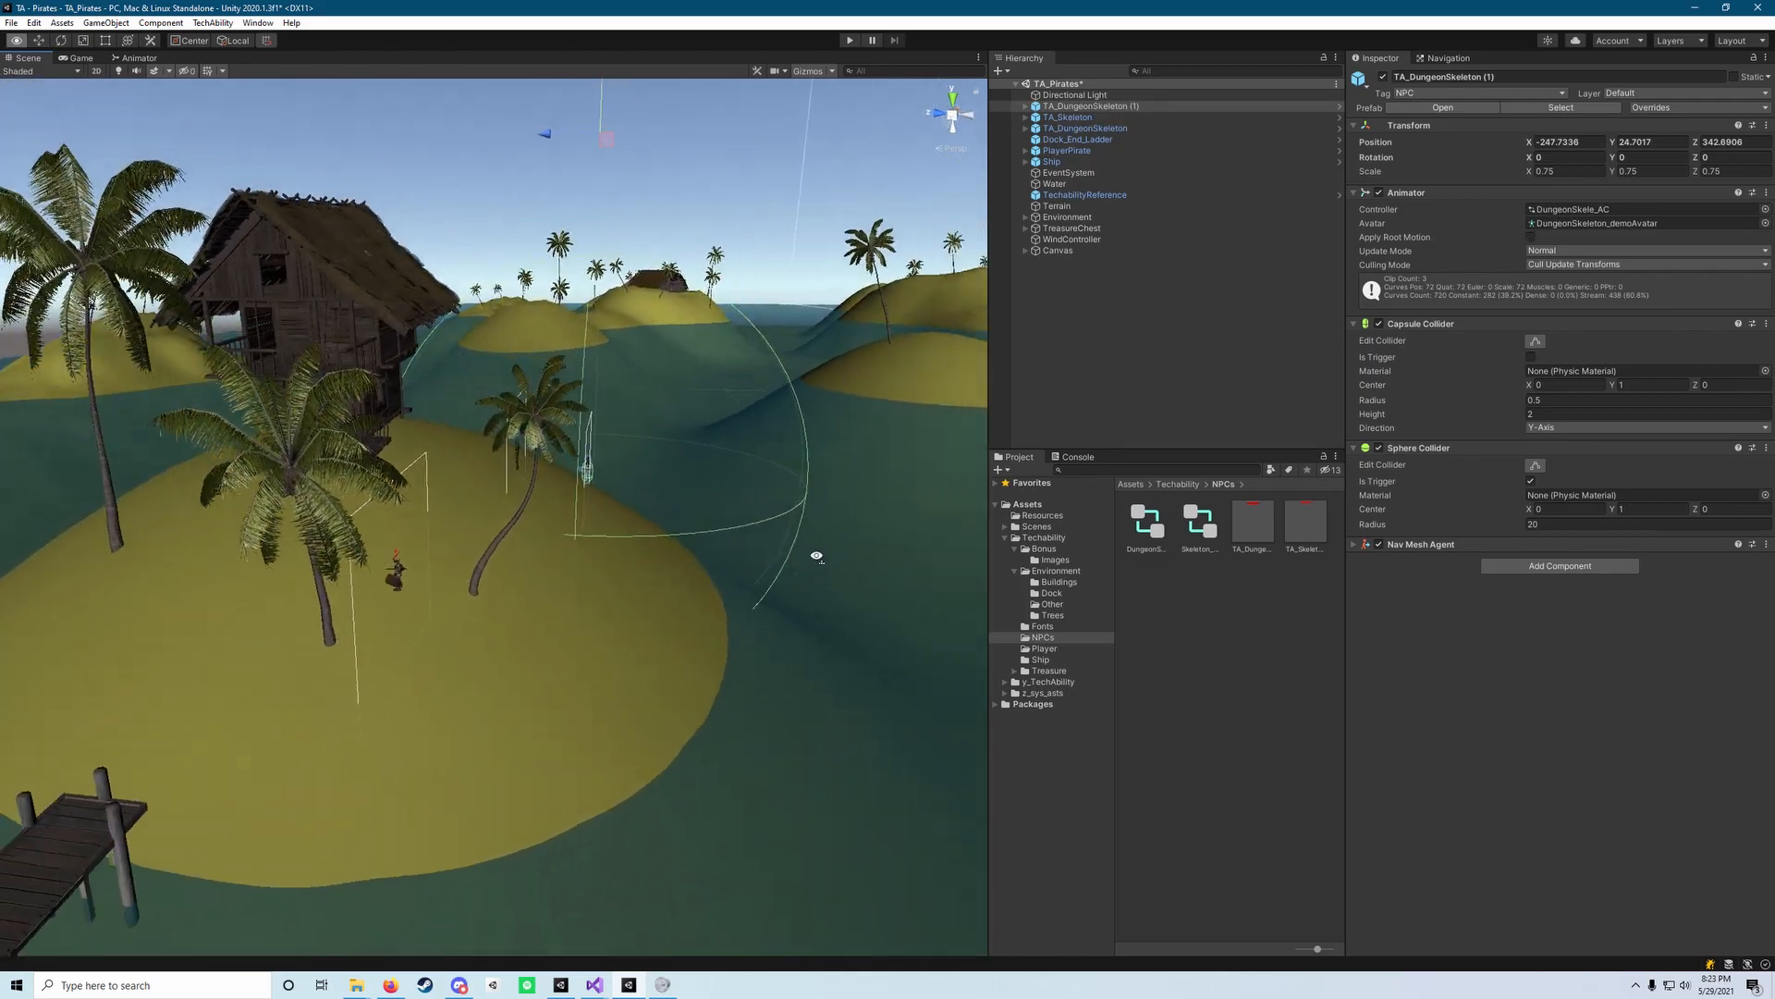